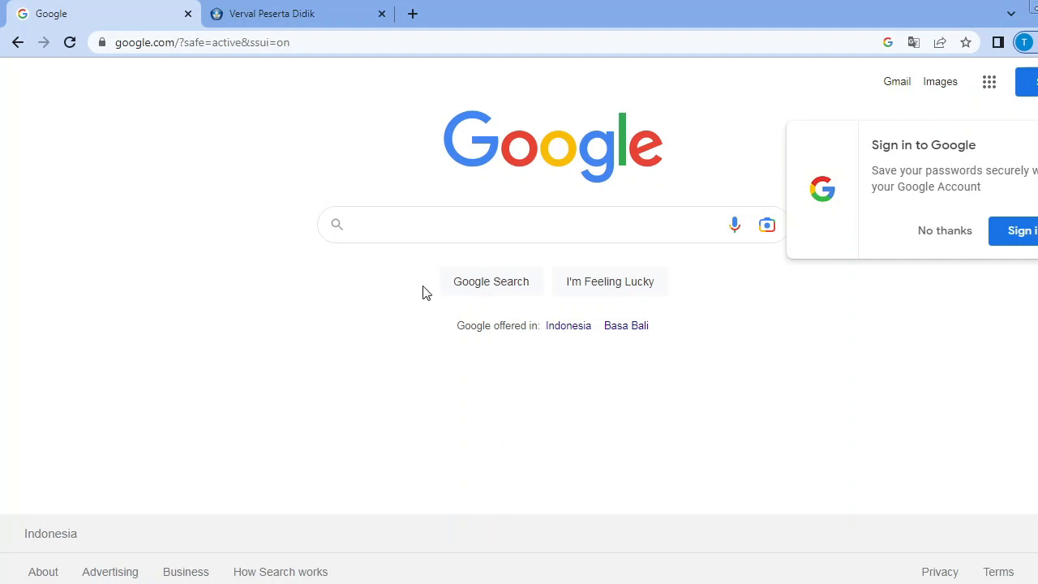
Search Google for "vervalpd" and open the Verval PD site of the Ministry of Education.
click(455, 218)
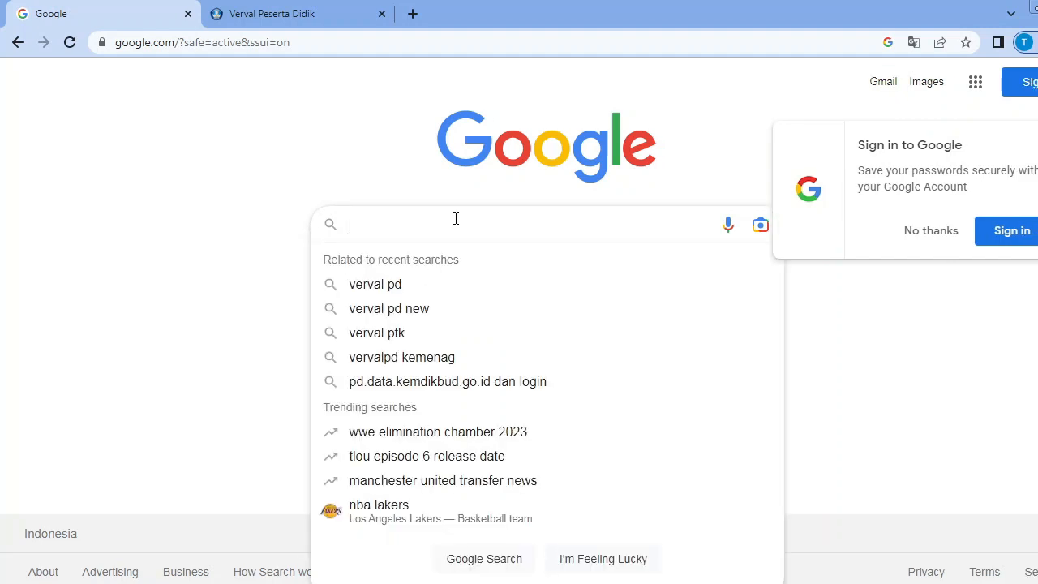
text(vervalpd)
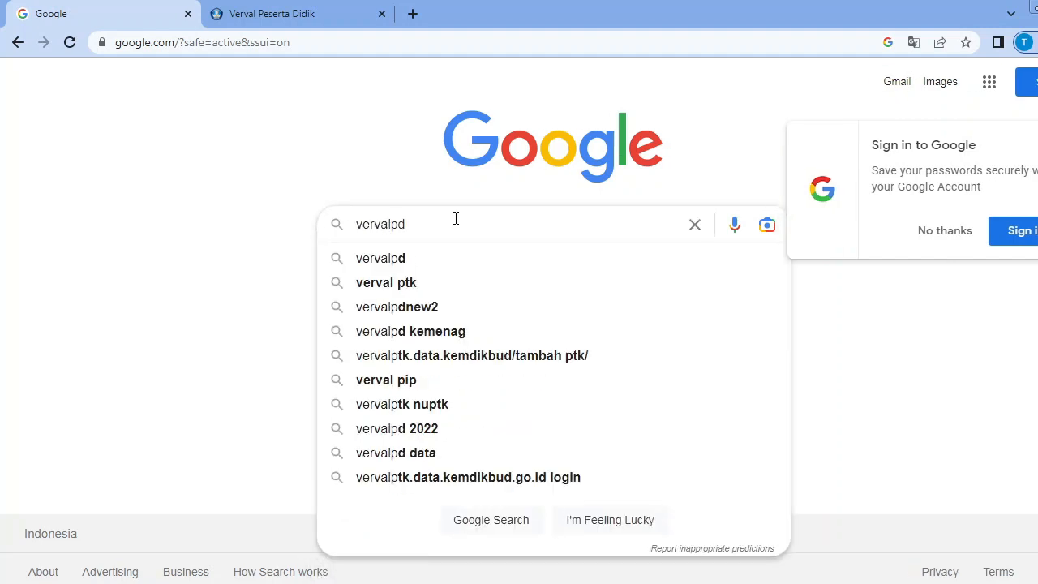
key(Return)
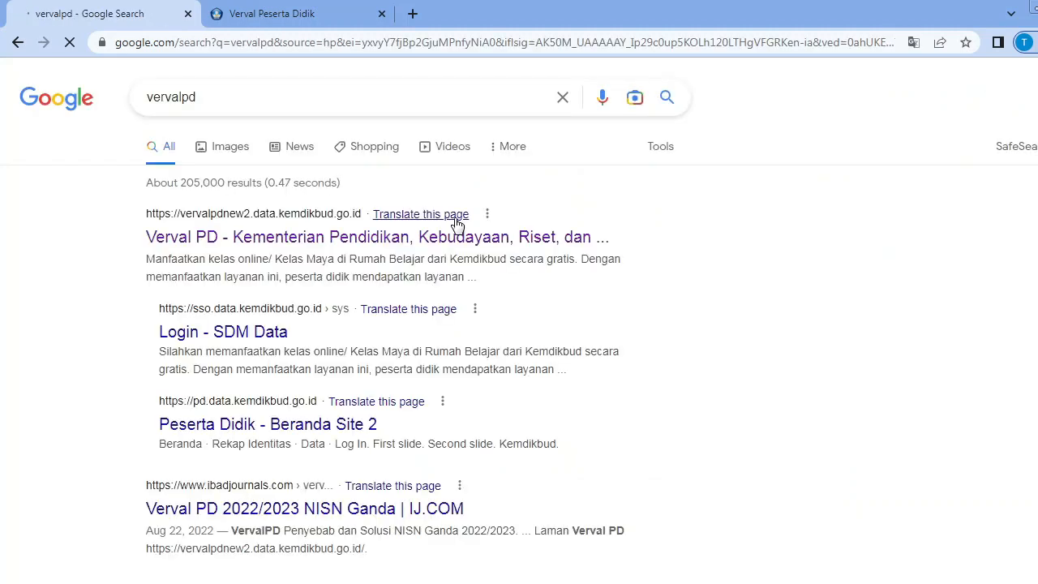
click(248, 237)
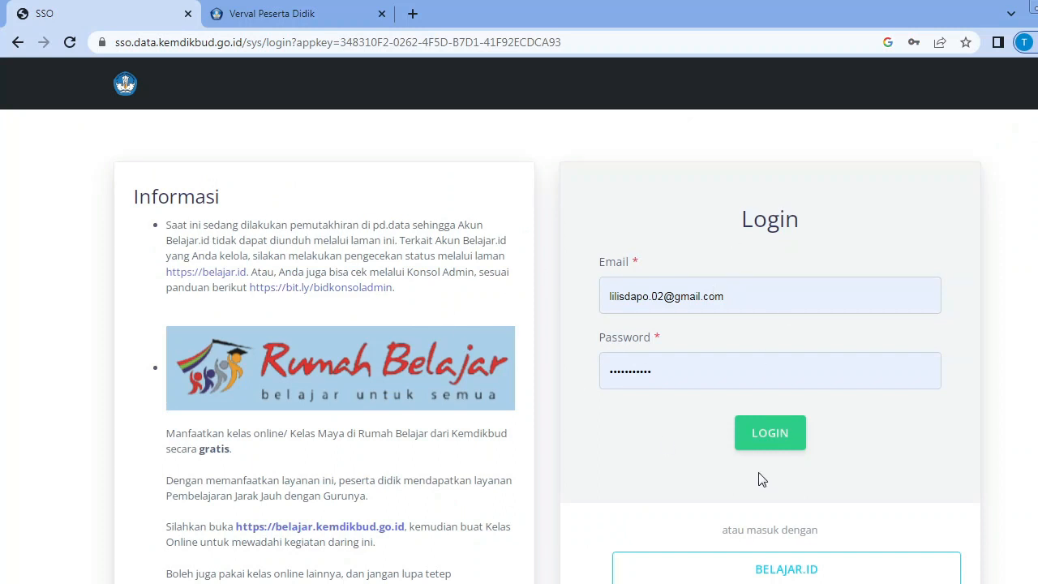
Log in with the prefilled account credentials and choose the first SMP N 2 KATIBUNG entry as the institution.
click(781, 433)
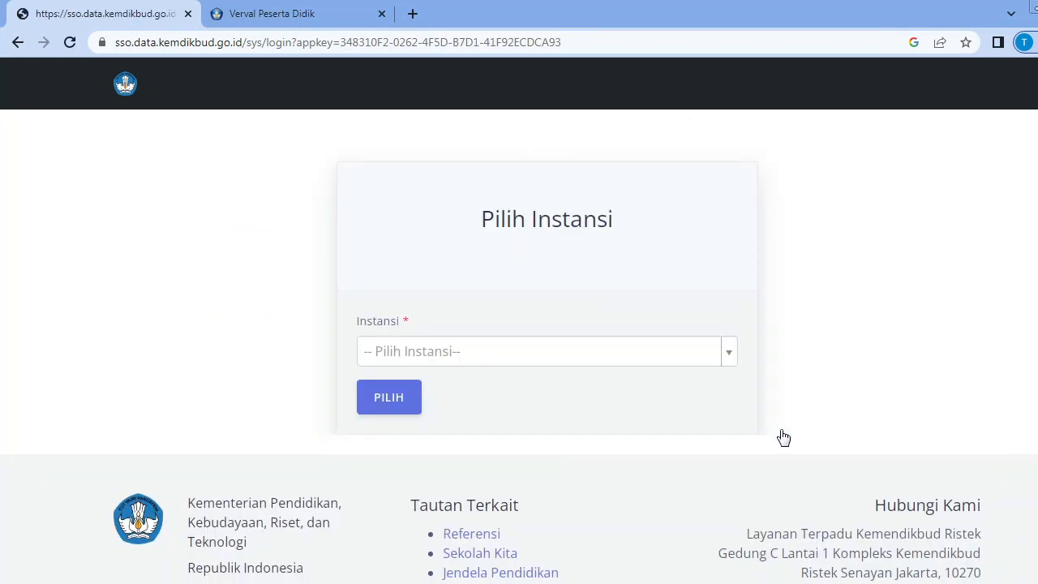
click(730, 357)
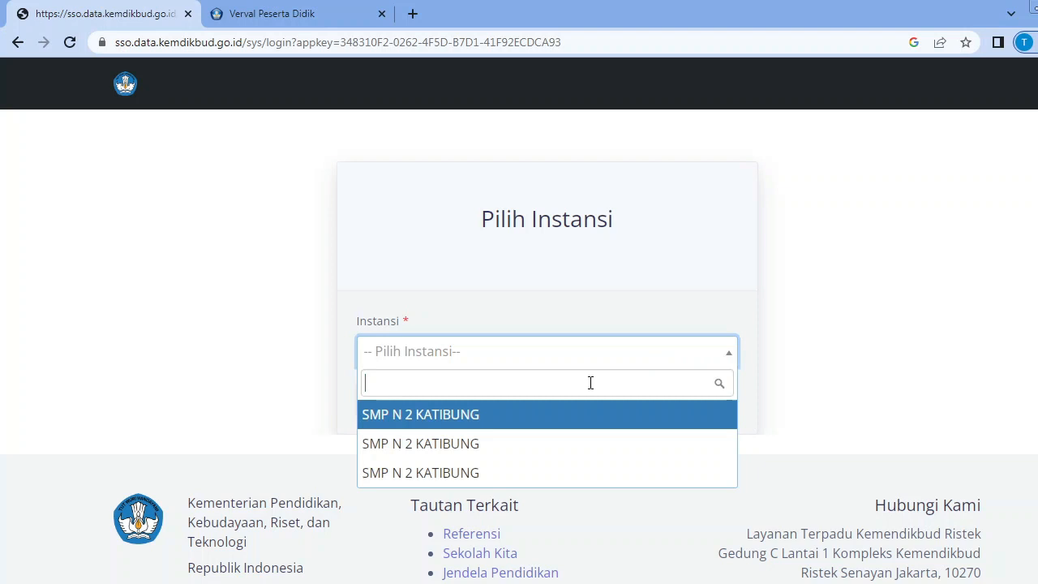
click(550, 415)
click(394, 396)
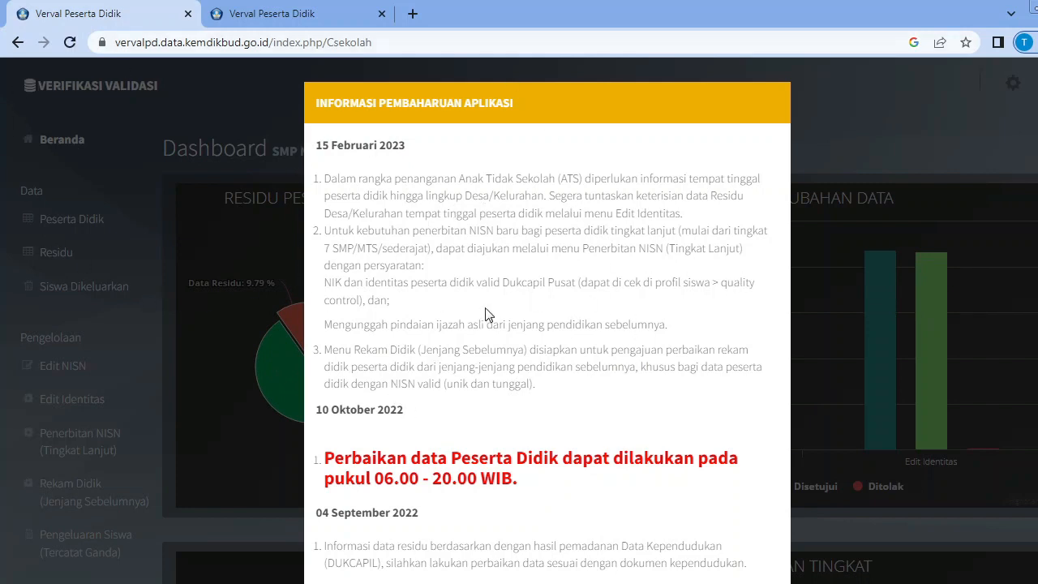
Read through the application update announcement, from the 15 Februari 2023 notes to the 04 September 2022 notes, and close it.
scroll(438, 422, down, 1)
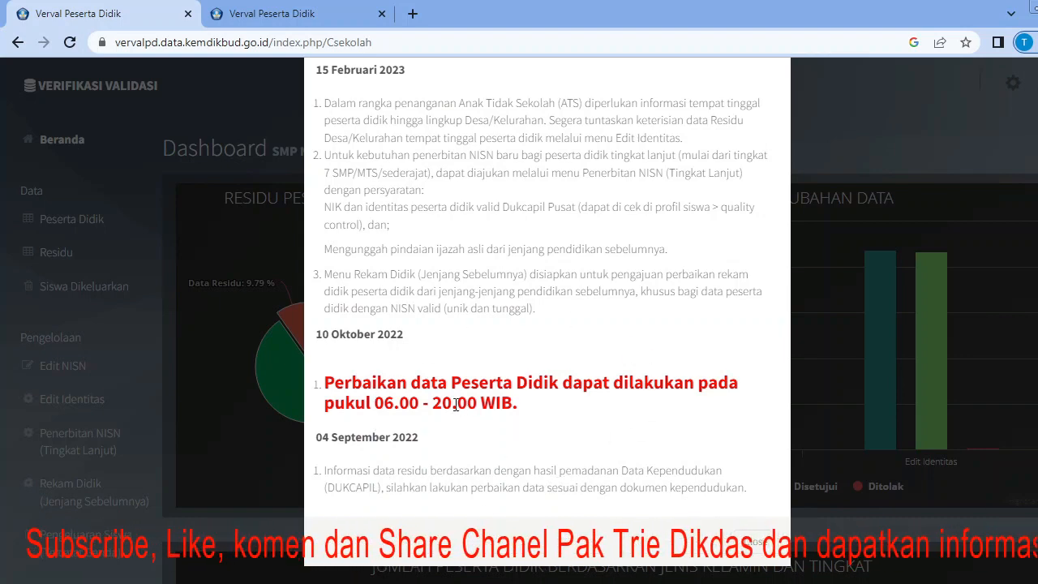
scroll(456, 405, up, 2)
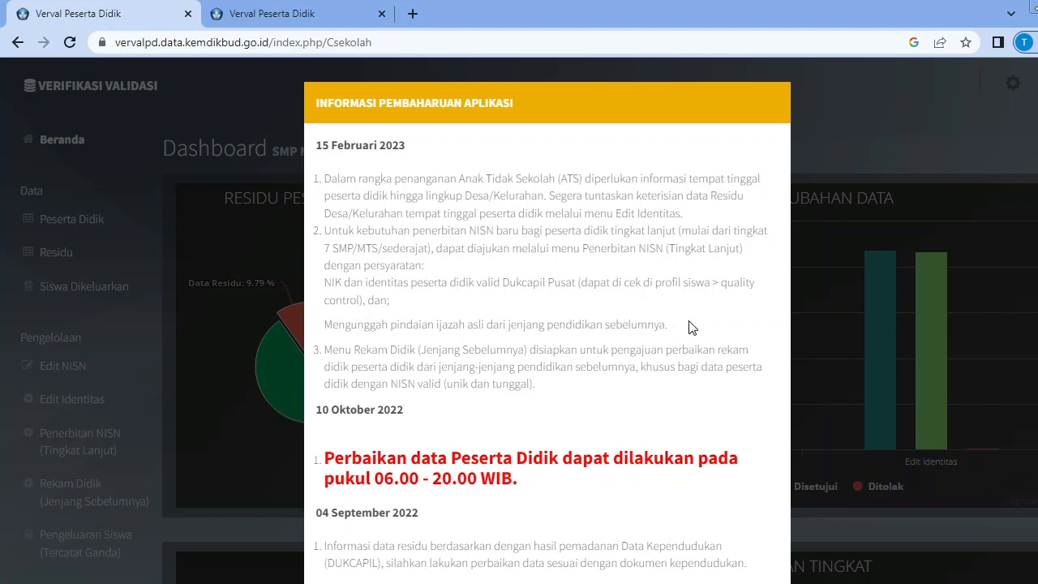
scroll(349, 374, down, 1)
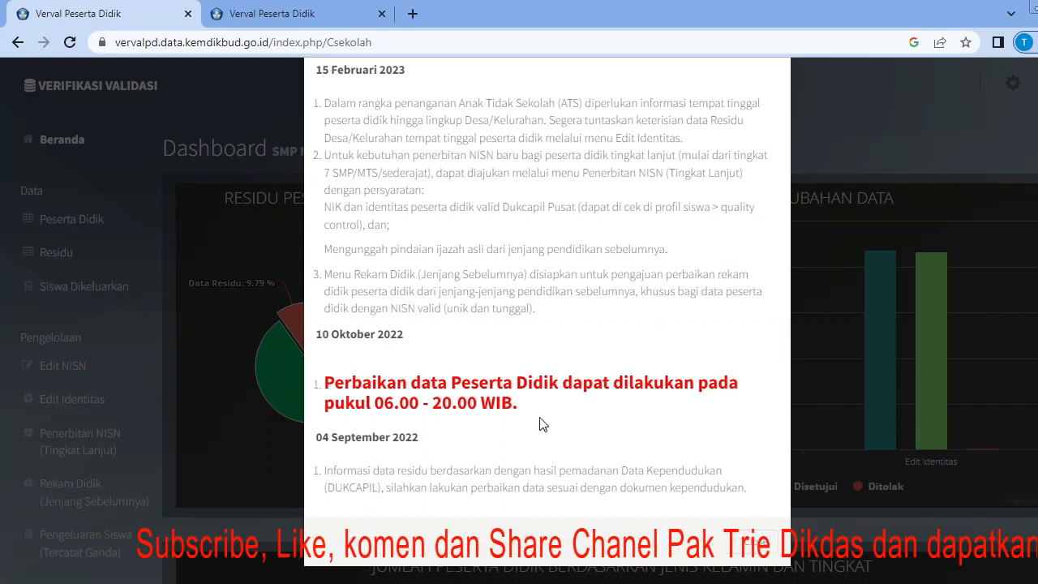
scroll(717, 487, up, 1)
scroll(634, 430, down, 1)
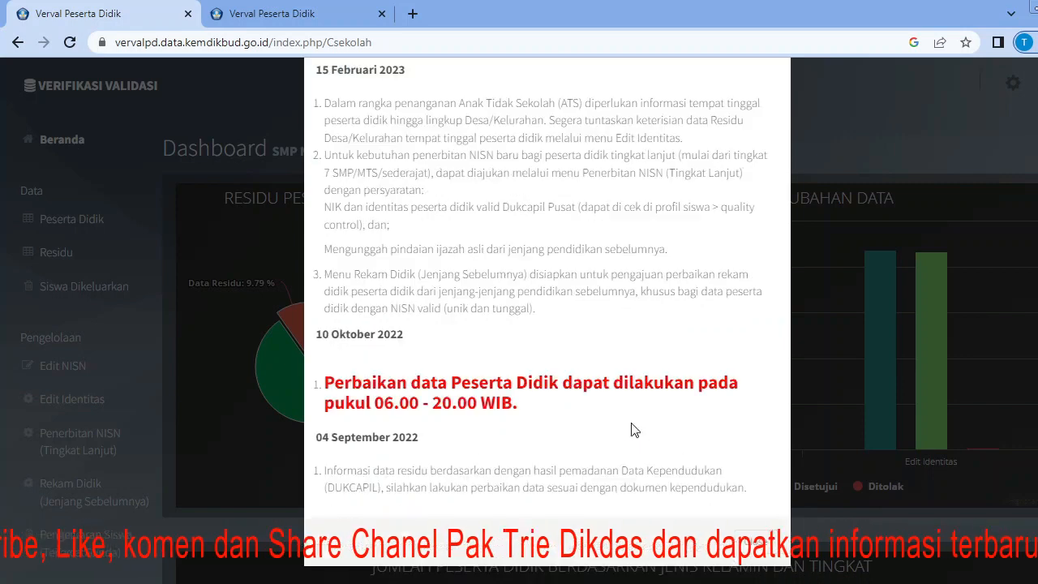
click(766, 538)
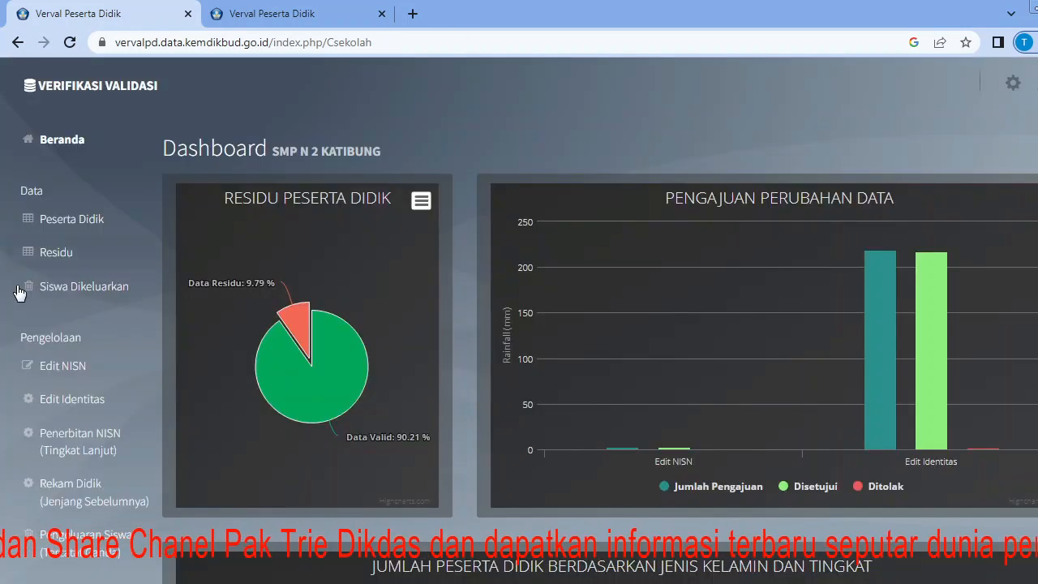
Open the Residu student list and review which identity fields do not match Dukcapil.
click(50, 252)
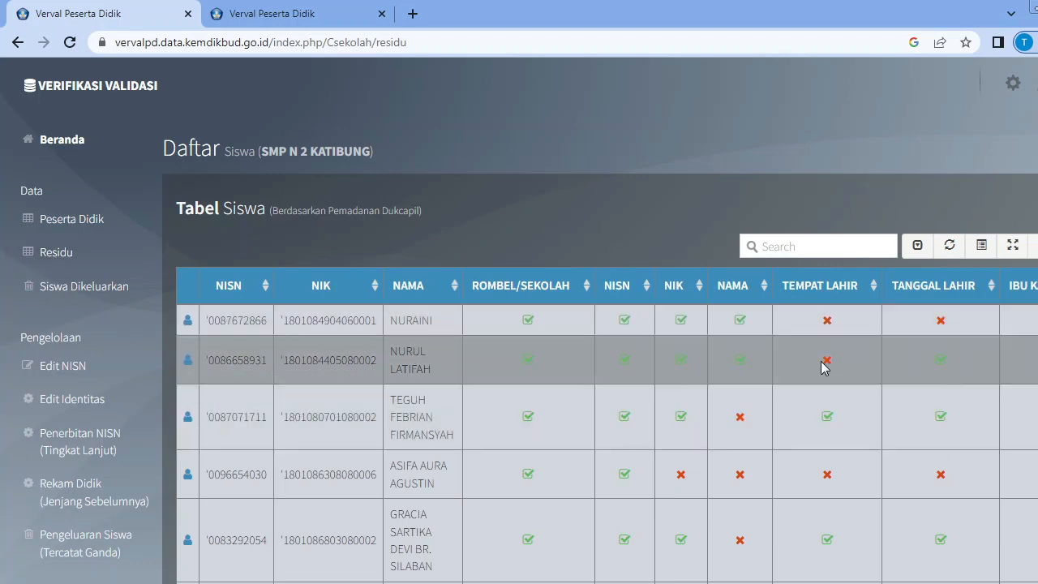
scroll(724, 425, down, 2)
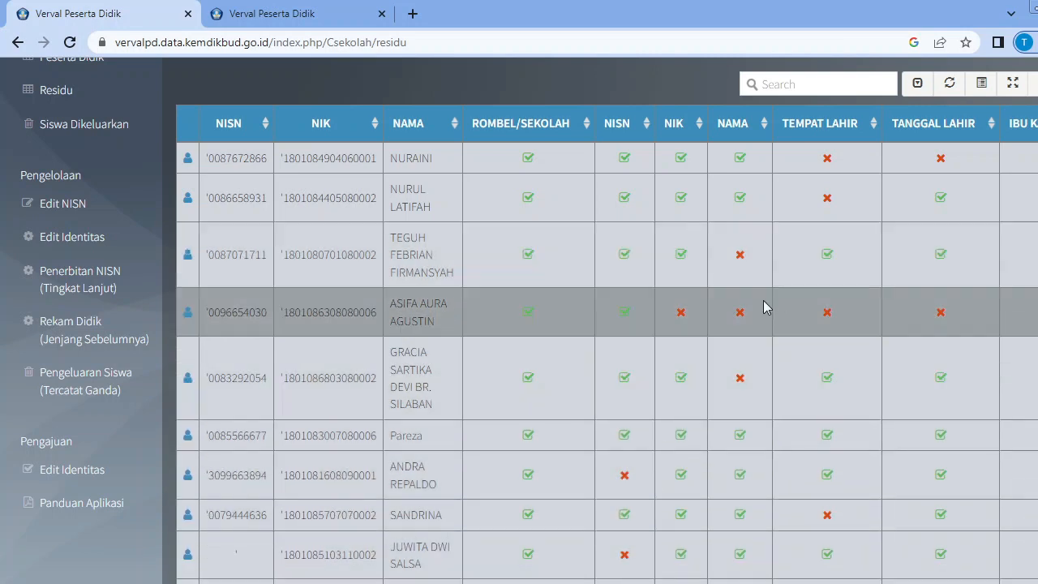
scroll(851, 270, up, 2)
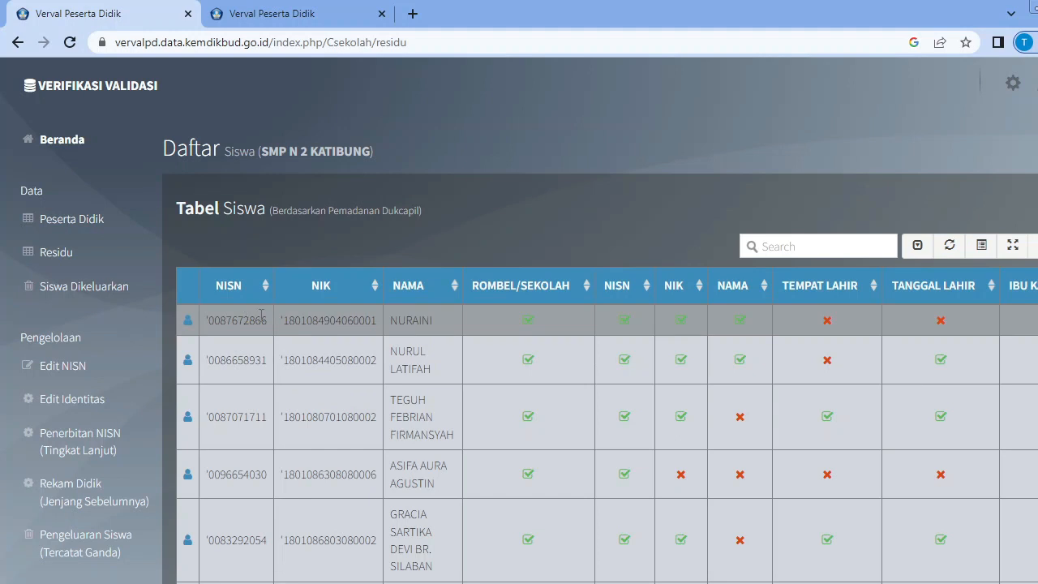
Open the profile of the first student in the Residu list and look over the attribute data.
click(188, 326)
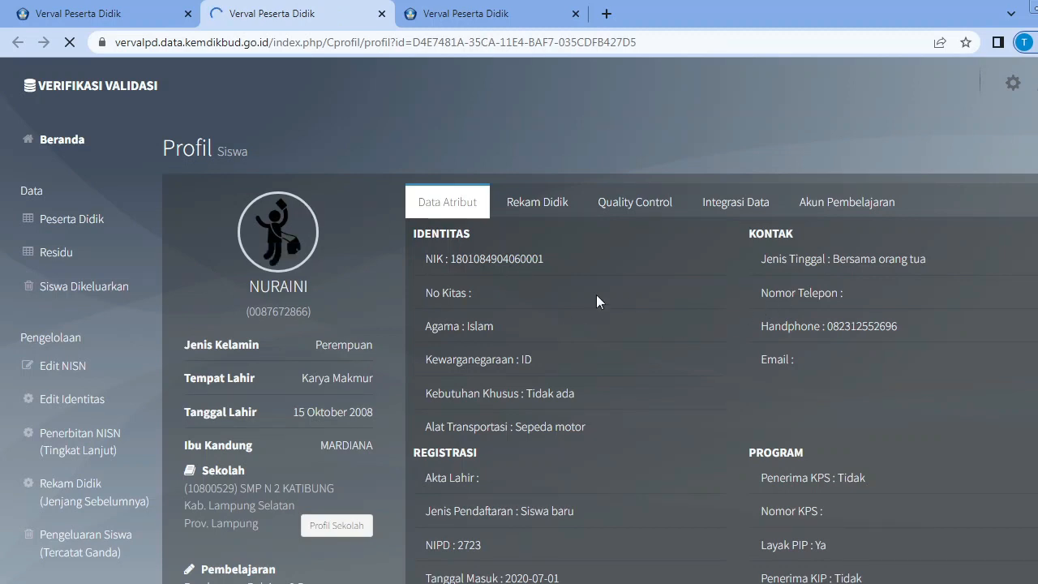
scroll(600, 368, down, 3)
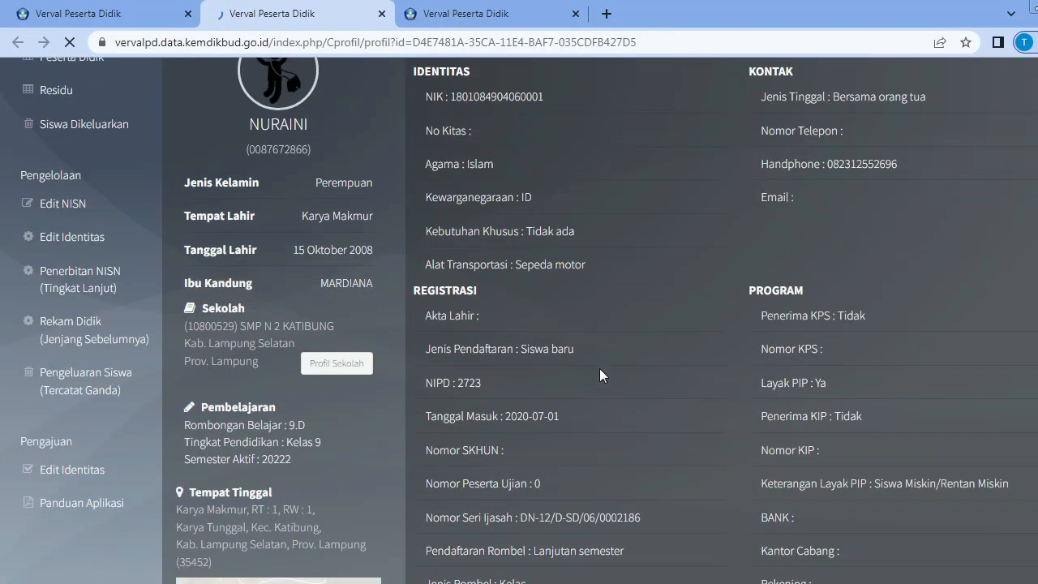
scroll(568, 284, up, 3)
Show the student's Rekam Didik and review the school history by semester.
click(548, 203)
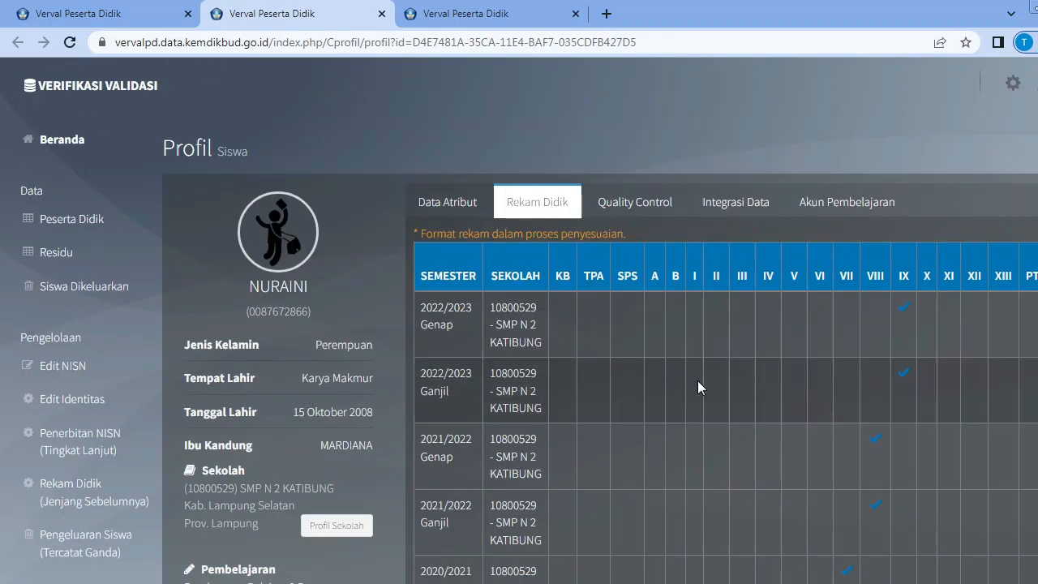
scroll(792, 398, down, 3)
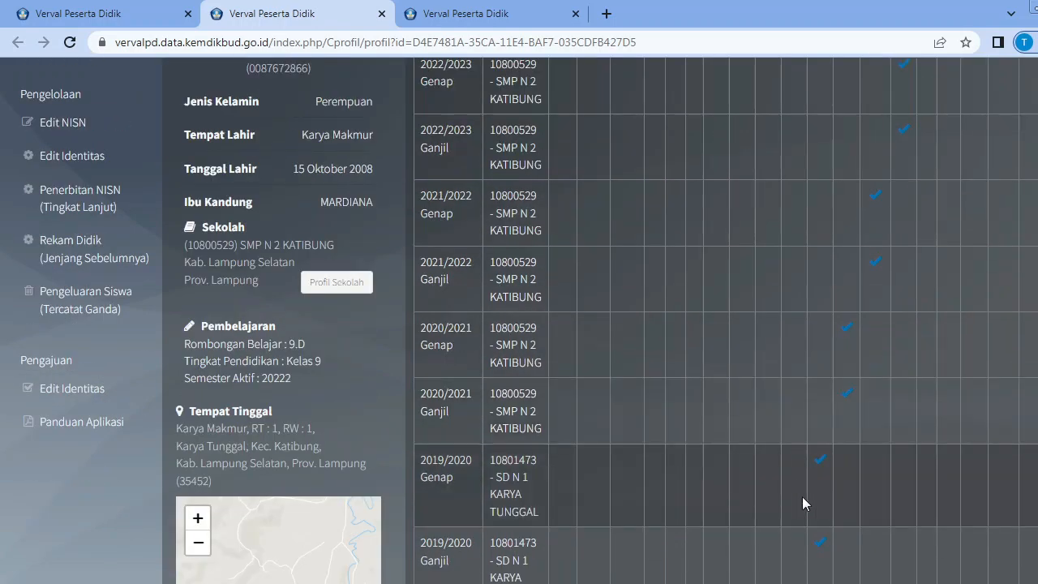
scroll(802, 497, down, 2)
scroll(552, 446, up, 5)
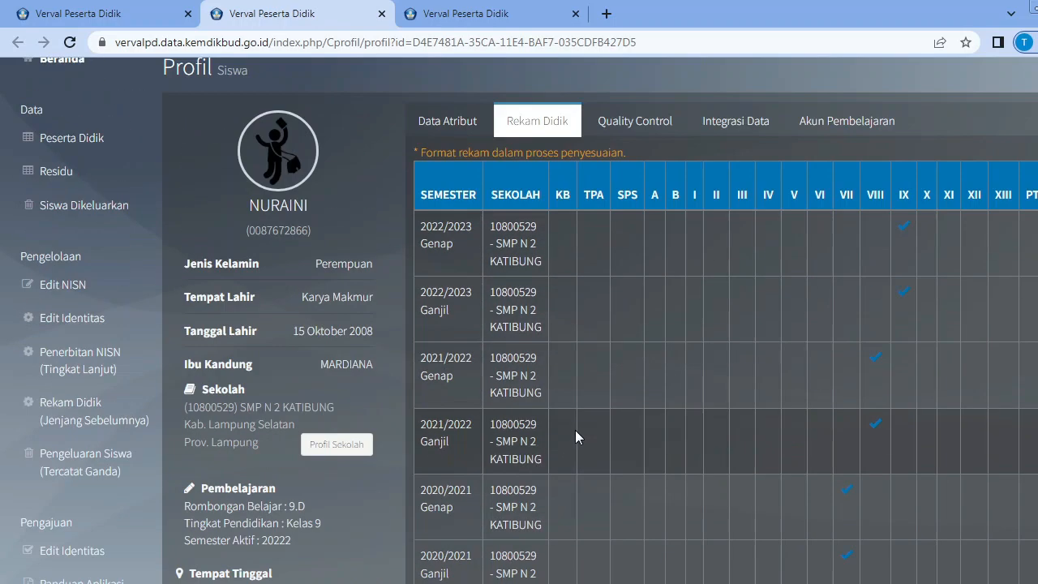
Show the student's Quality Control checklist and examine the verification of NISN, NIK, name, birthplace and birth date against Dukcapil.
click(638, 132)
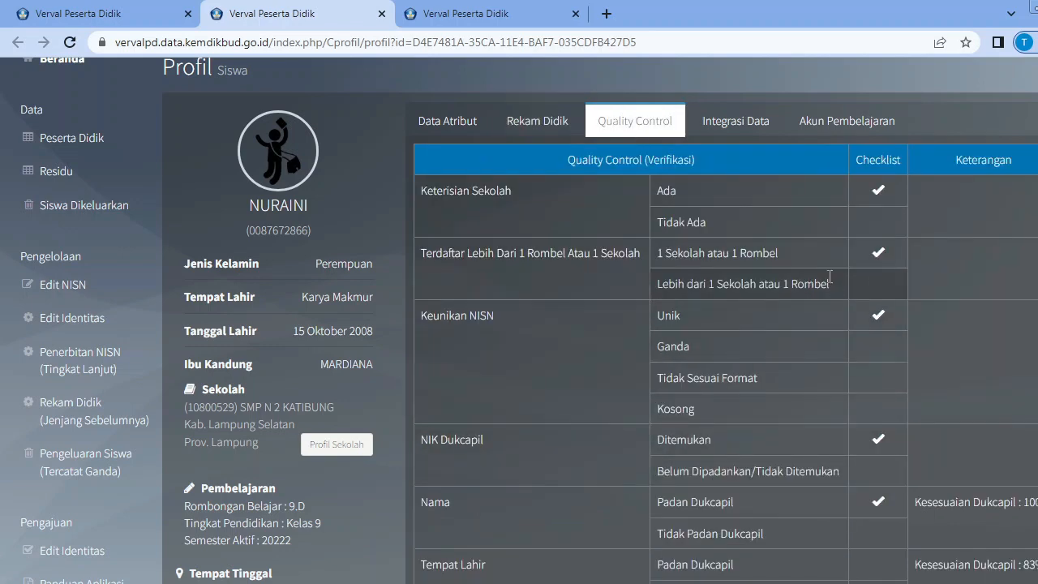
scroll(933, 341, up, 1)
scroll(982, 373, down, 3)
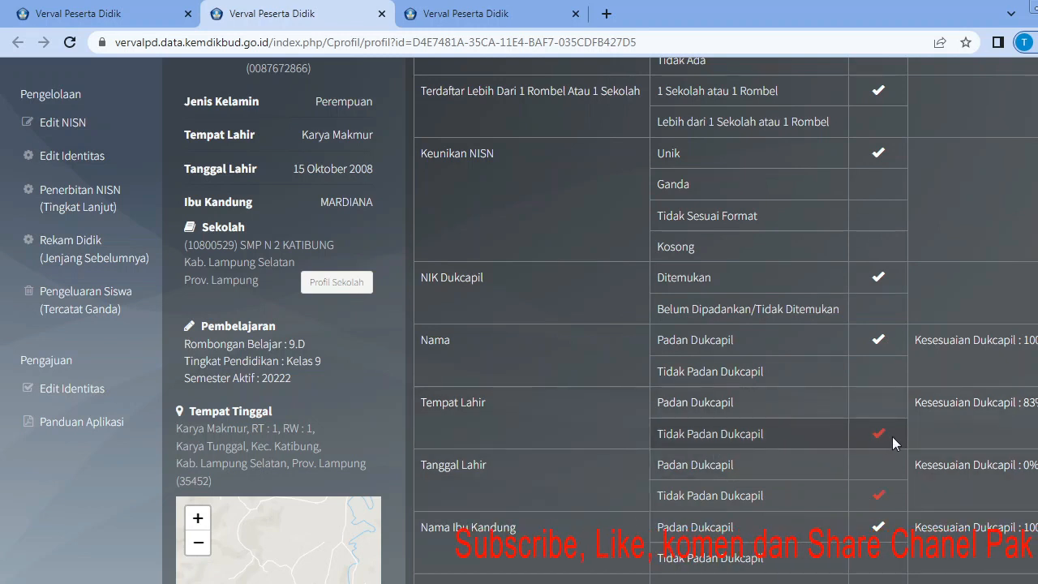
scroll(893, 429, up, 1)
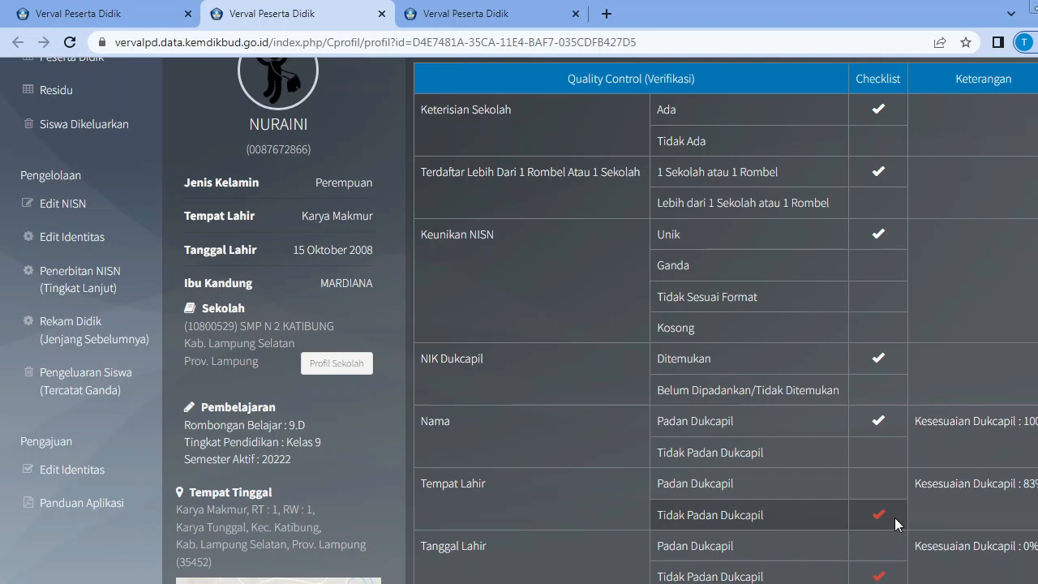
scroll(793, 503, down, 2)
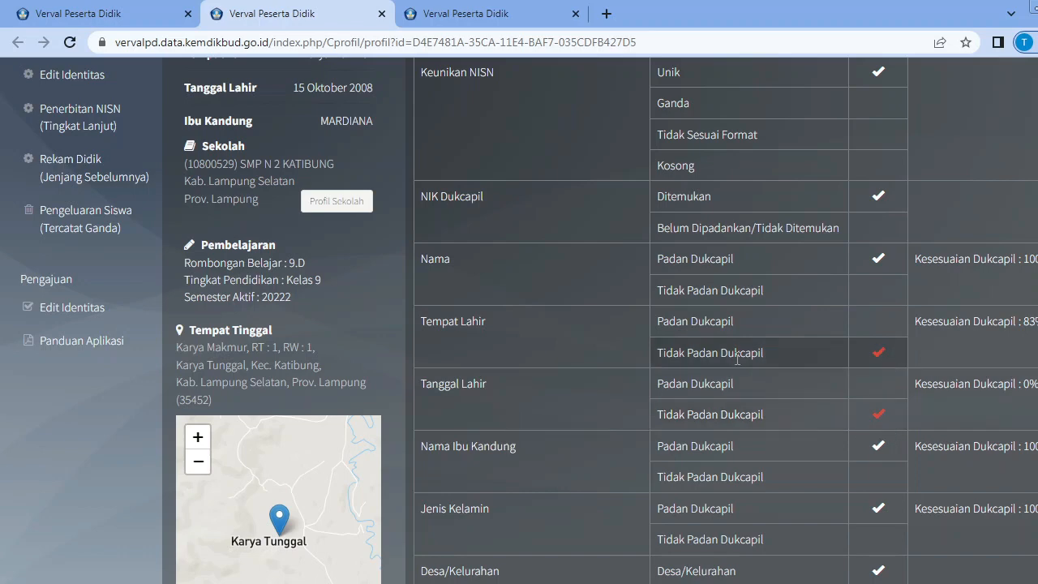
scroll(744, 374, up, 4)
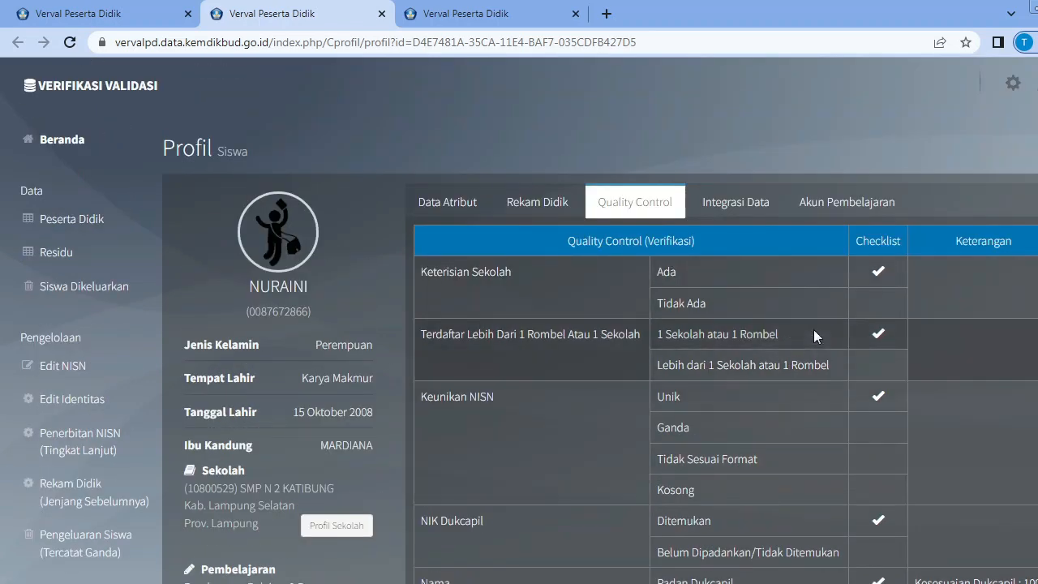
scroll(673, 417, down, 1)
scroll(673, 417, down, 3)
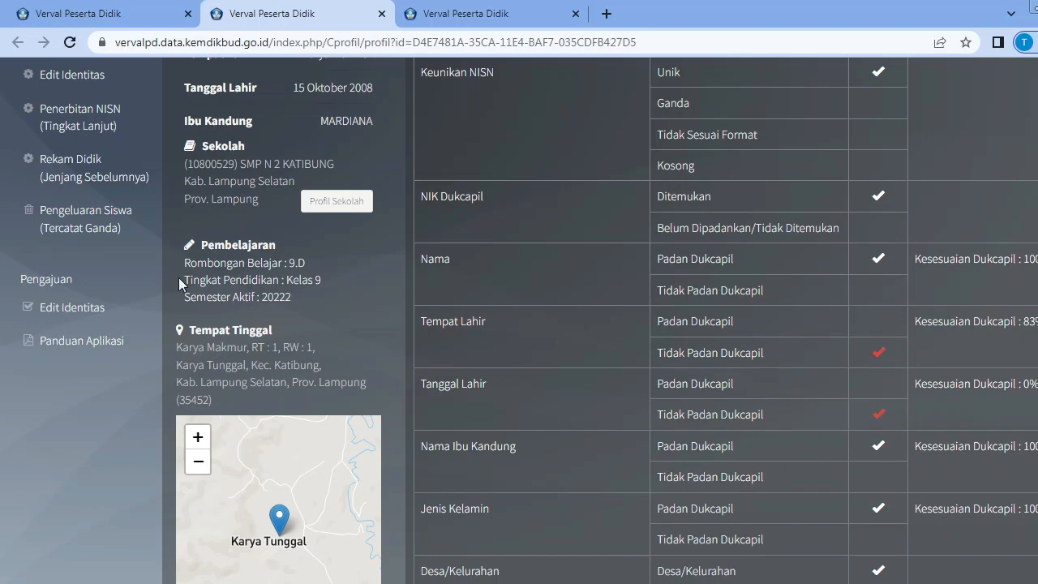
scroll(180, 279, up, 4)
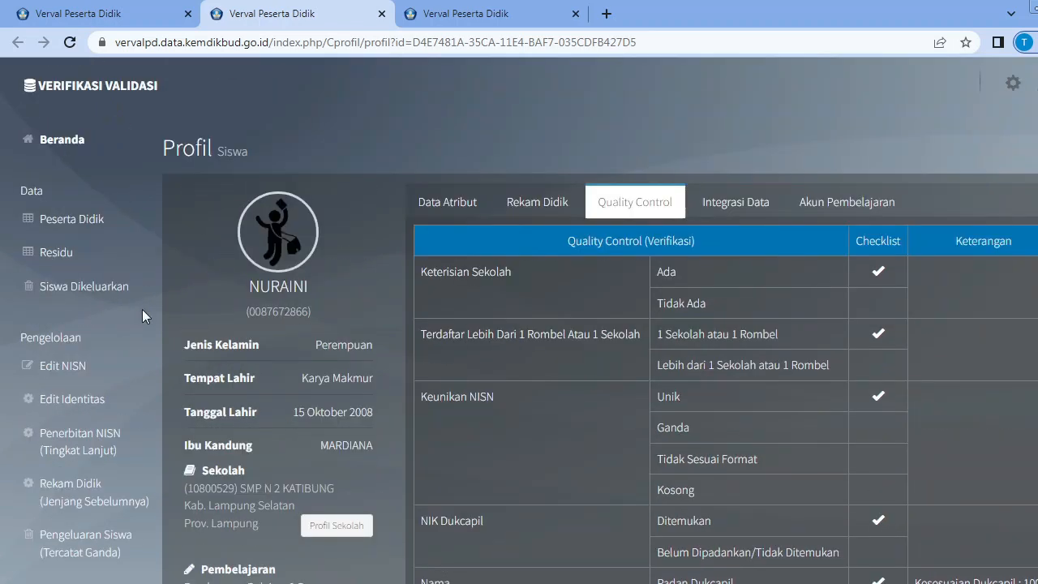
Open the Edit Identitas page under Pengelolaan and review the table of submitted identity edits.
click(105, 408)
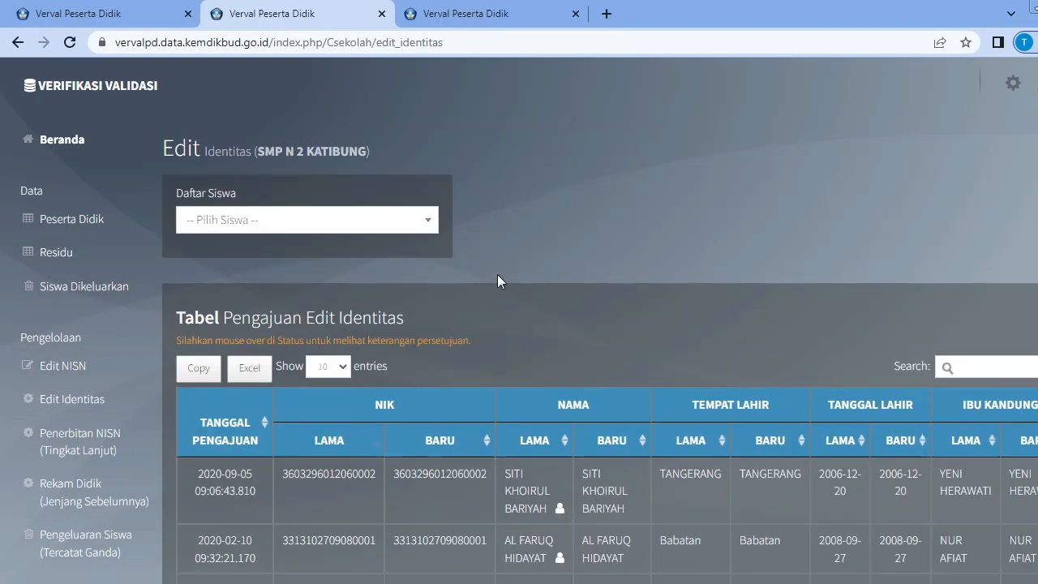
scroll(556, 252, down, 1)
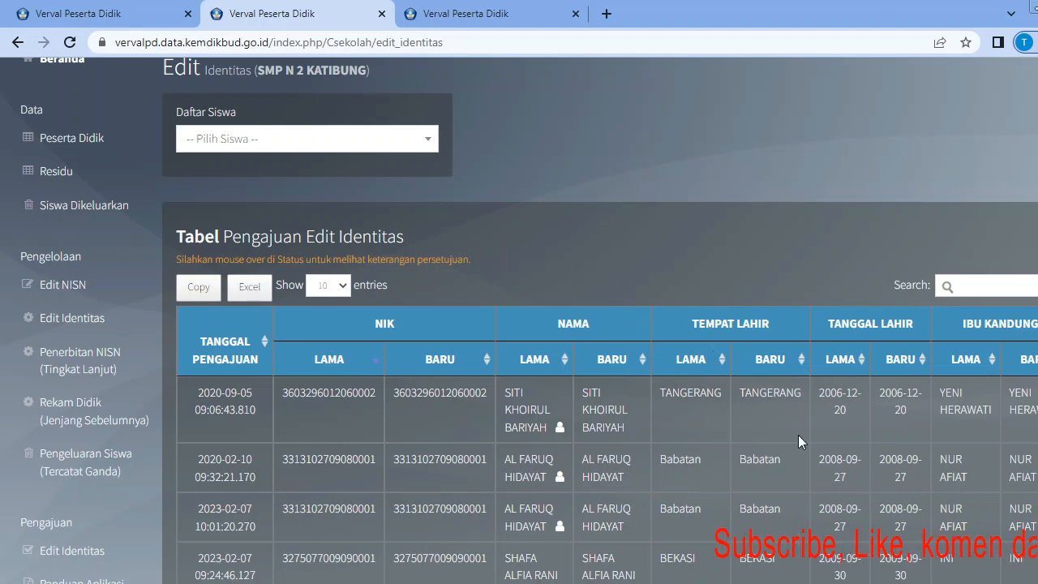
scroll(799, 422, down, 2)
scroll(401, 375, up, 2)
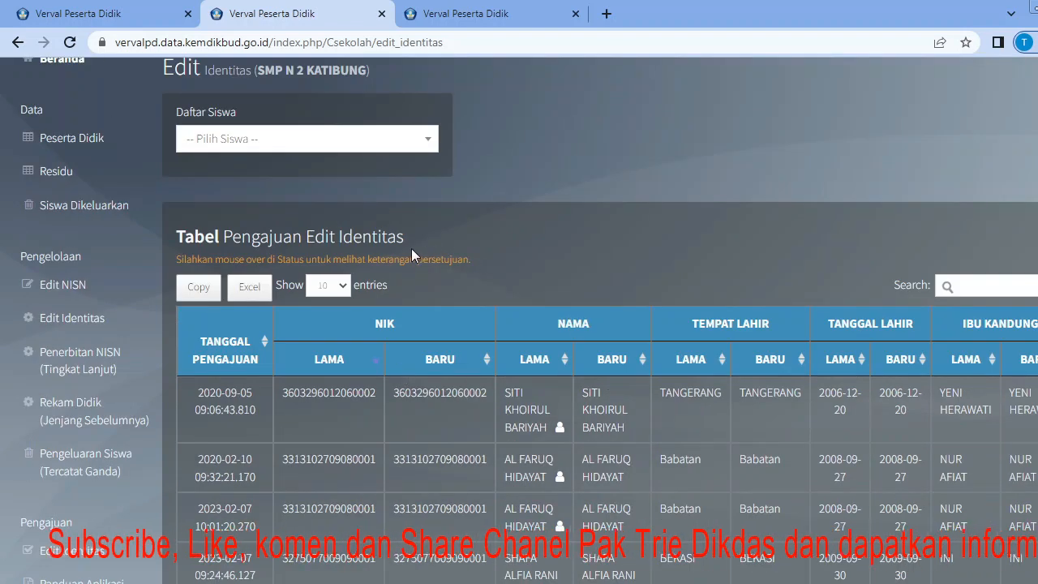
Open Penerbitan NISN (Tingkat Lanjut), select the listed student without an NISN, and bring up the Formulir Unggah Ijasah.
click(80, 371)
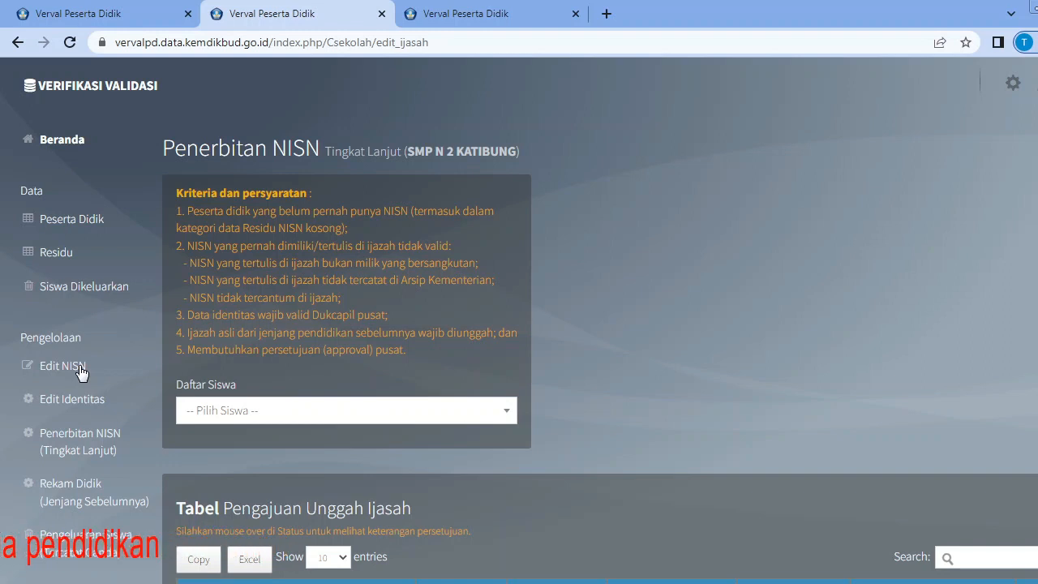
click(510, 414)
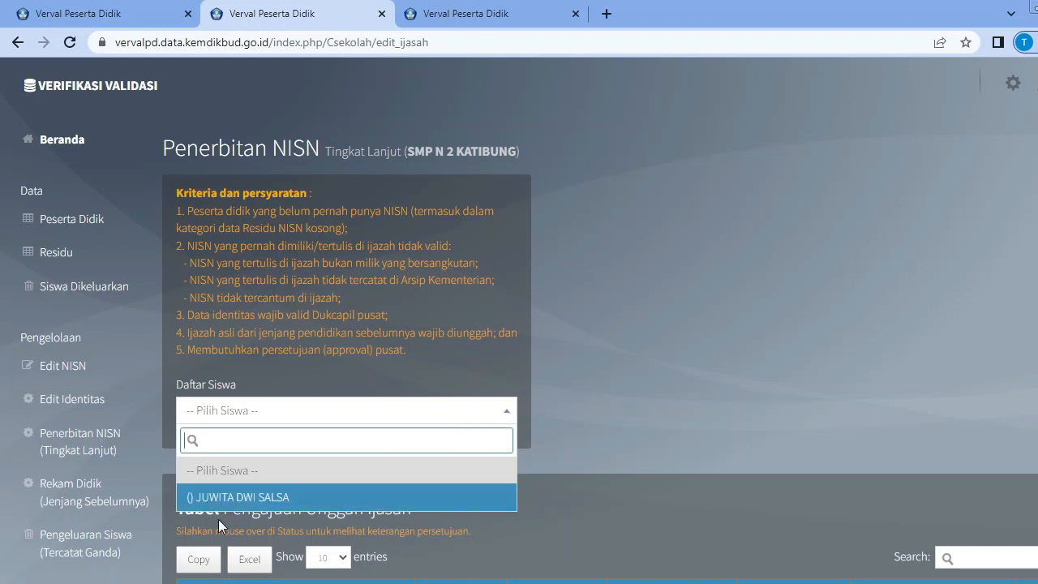
click(271, 498)
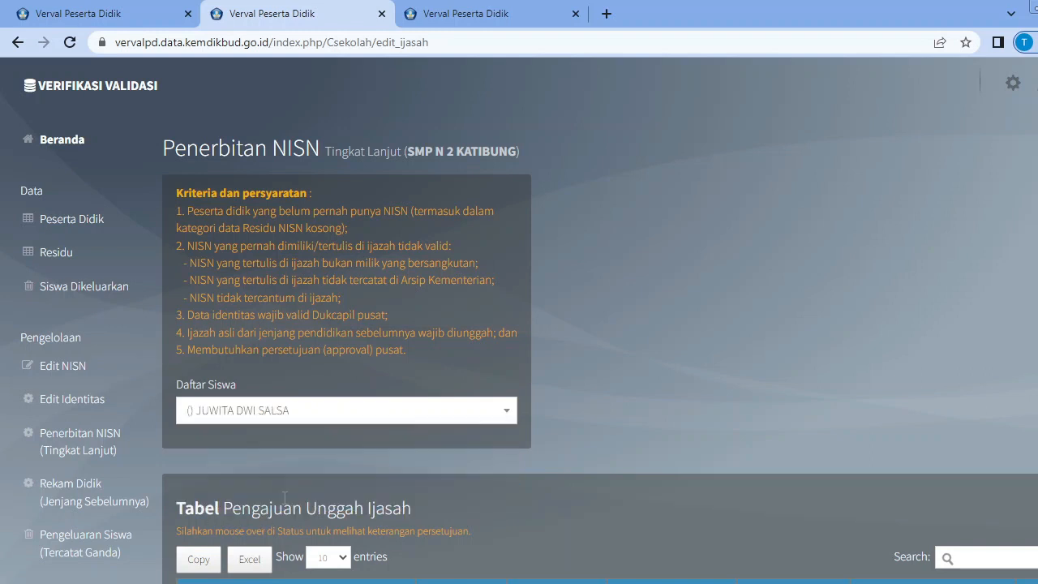
scroll(741, 384, down, 1)
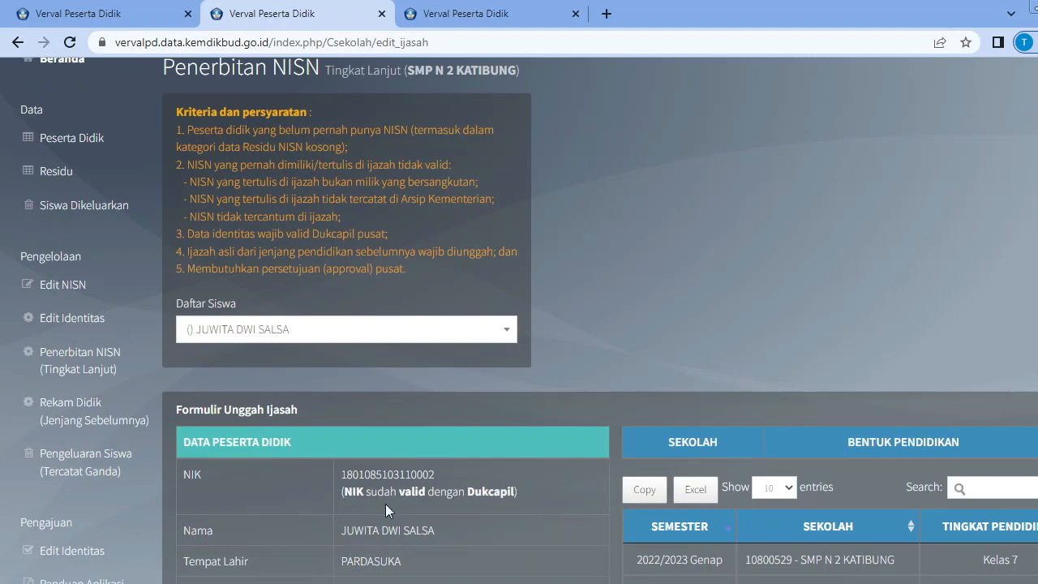
scroll(543, 506, down, 2)
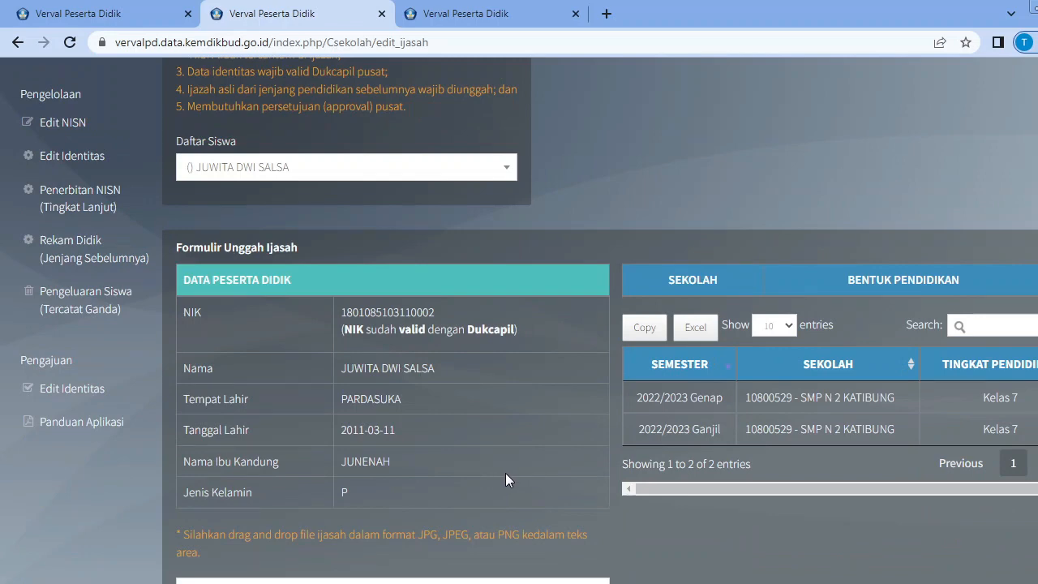
Dismiss the update information on the other Verval Peserta Didik tab and review the Residu student table for the student lacking an NISN.
click(501, 13)
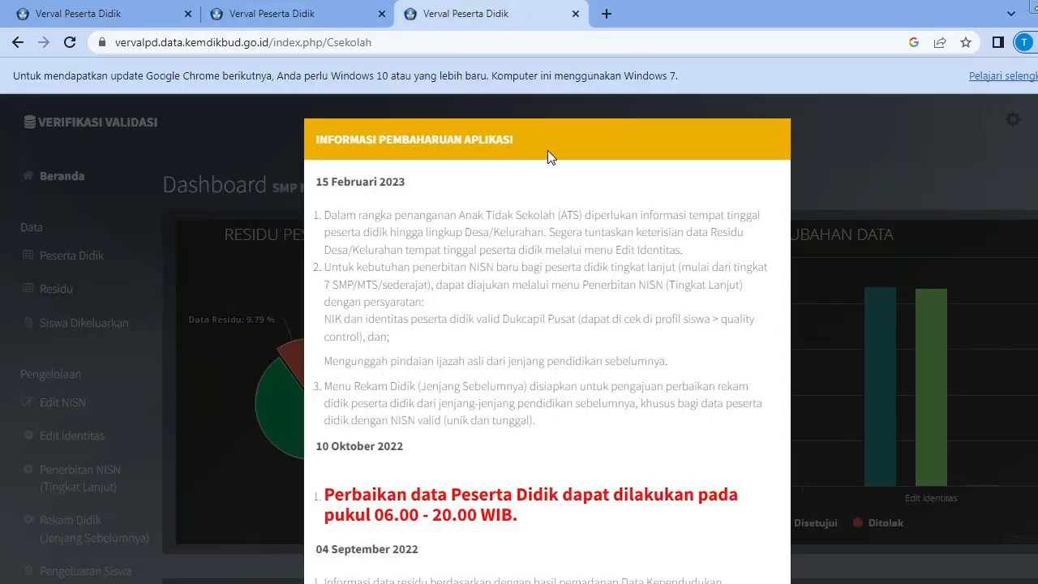
scroll(624, 383, down, 3)
click(768, 547)
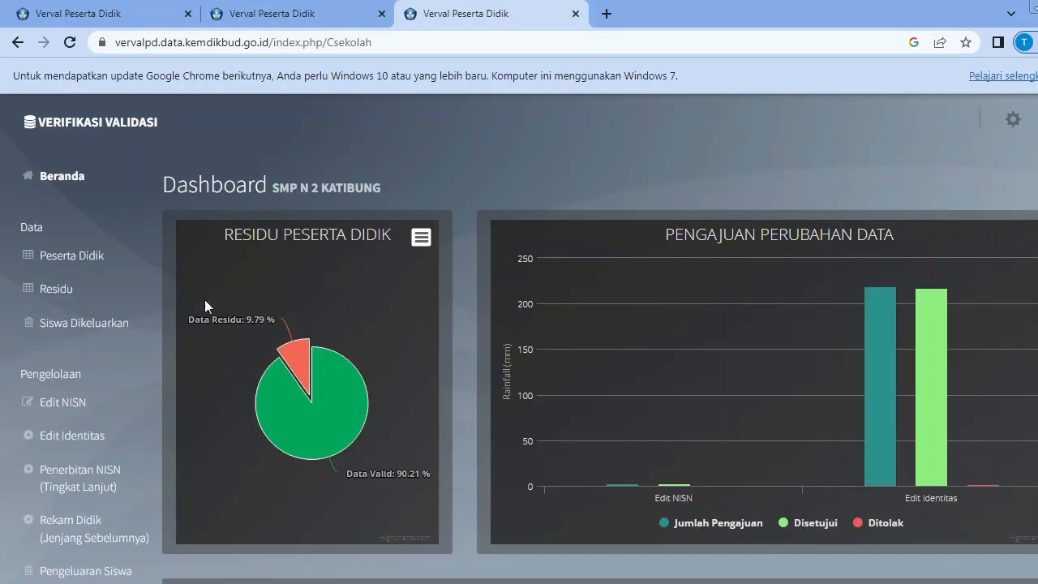
click(73, 292)
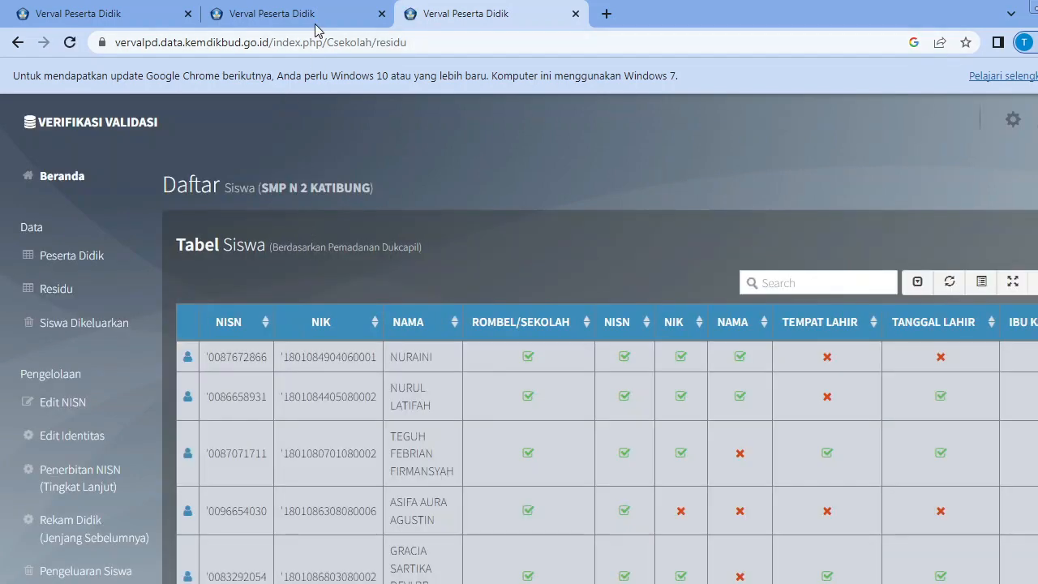
click(314, 24)
click(410, 14)
scroll(293, 419, down, 5)
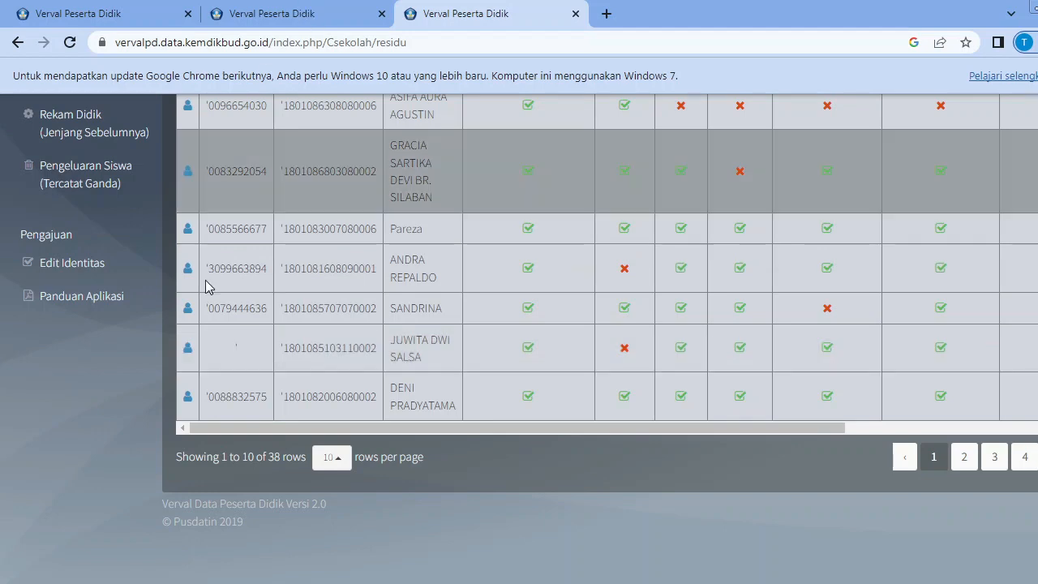
Return to the Penerbitan NISN page, reselect the student without an NISN in Daftar Siswa, and show the Formulir Unggah Ijasah fields.
click(252, 16)
scroll(182, 218, up, 1)
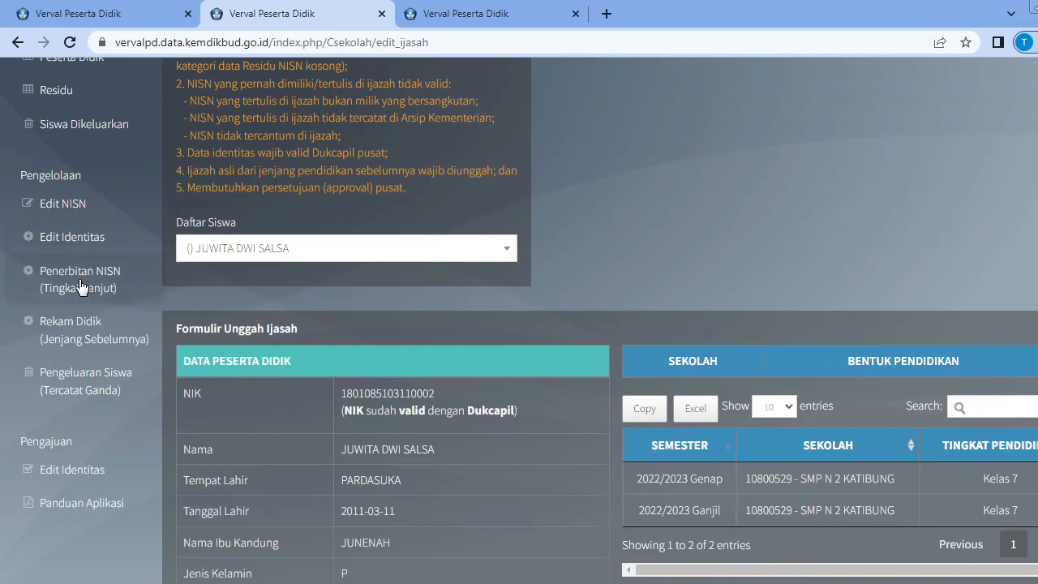
click(507, 252)
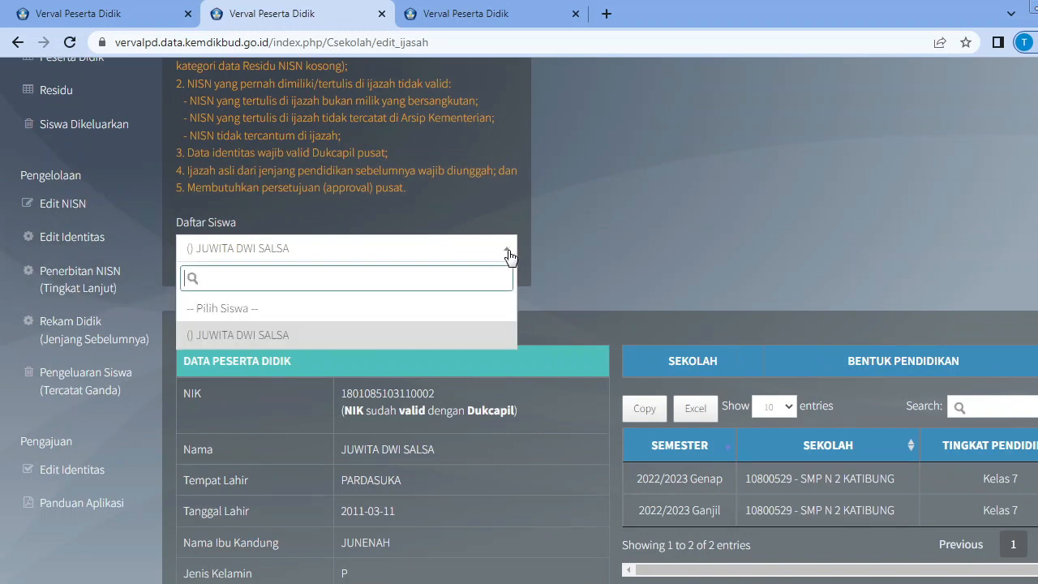
click(407, 335)
scroll(714, 203, down, 3)
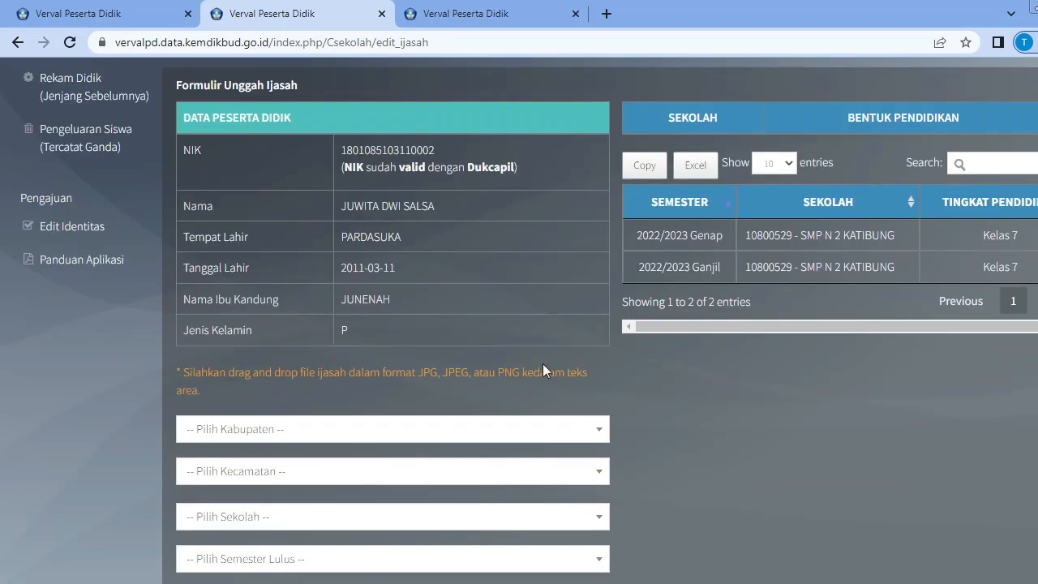
scroll(668, 406, down, 1)
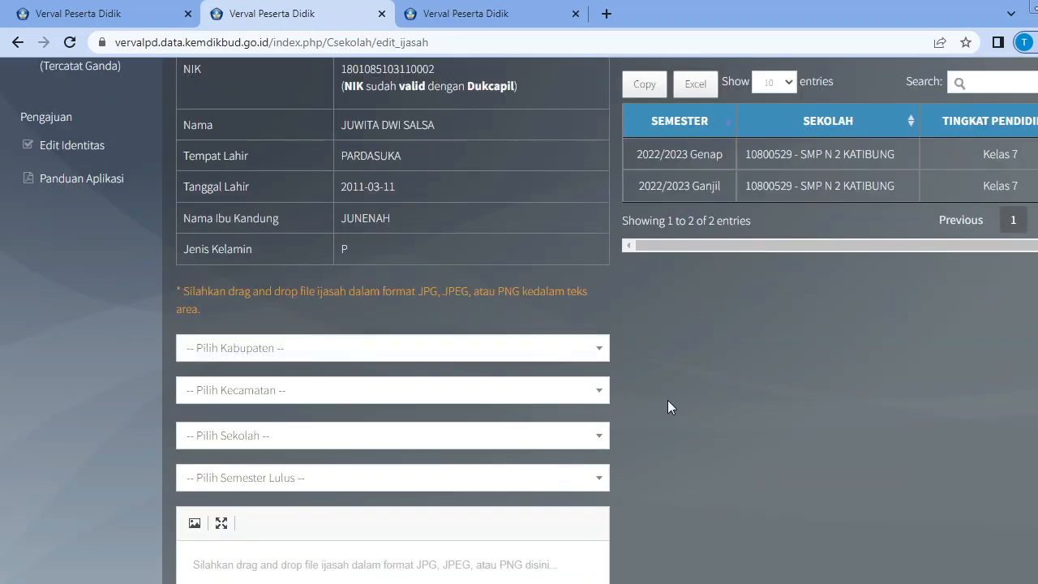
Set the previous school's Kabupaten to Kab. Lampung Selatan and its Kecamatan to Kec. Katibung in the upload form.
click(600, 349)
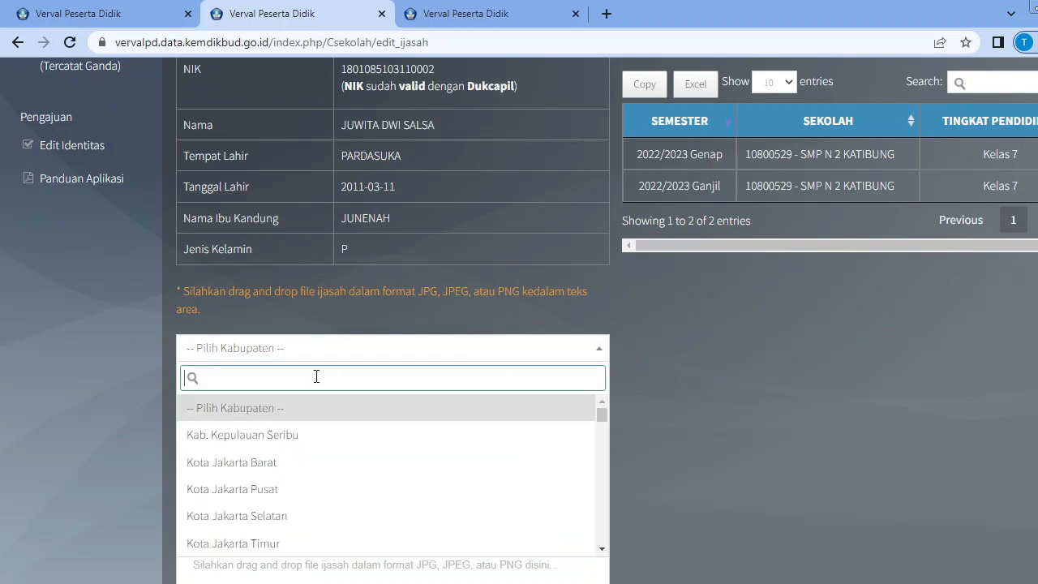
text(lampun)
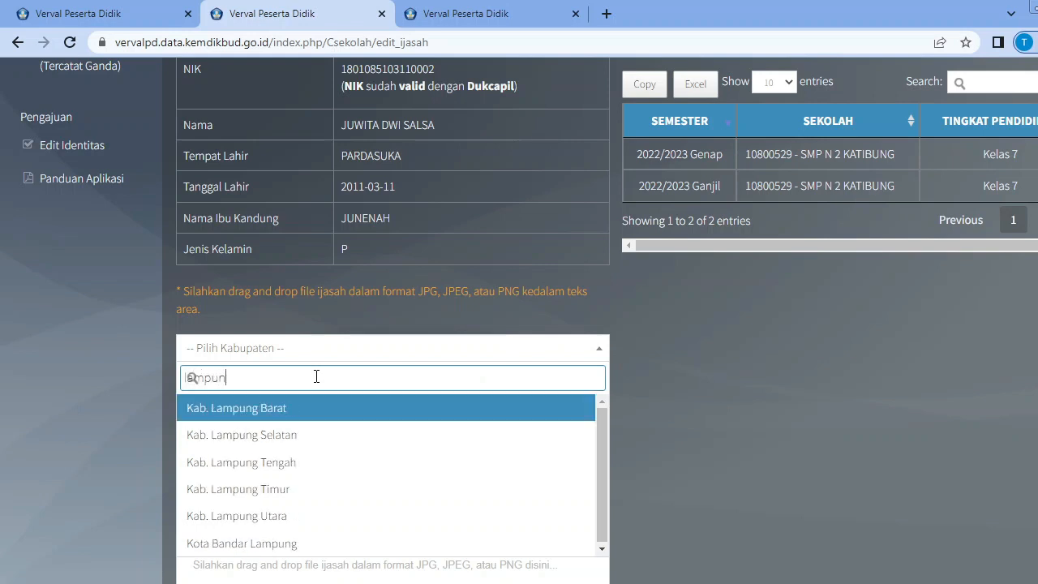
text(gs)
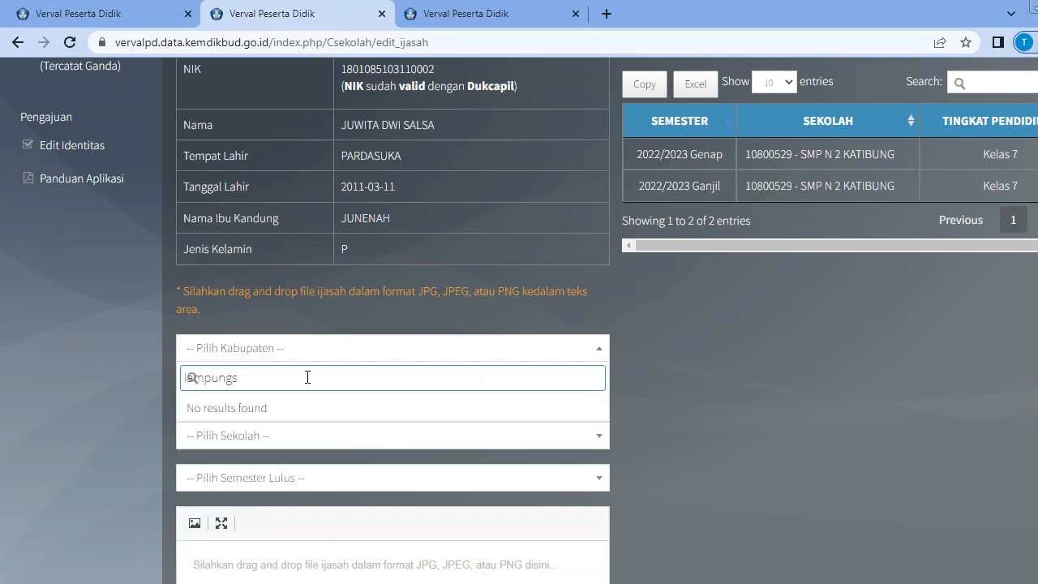
key(BackSpace)
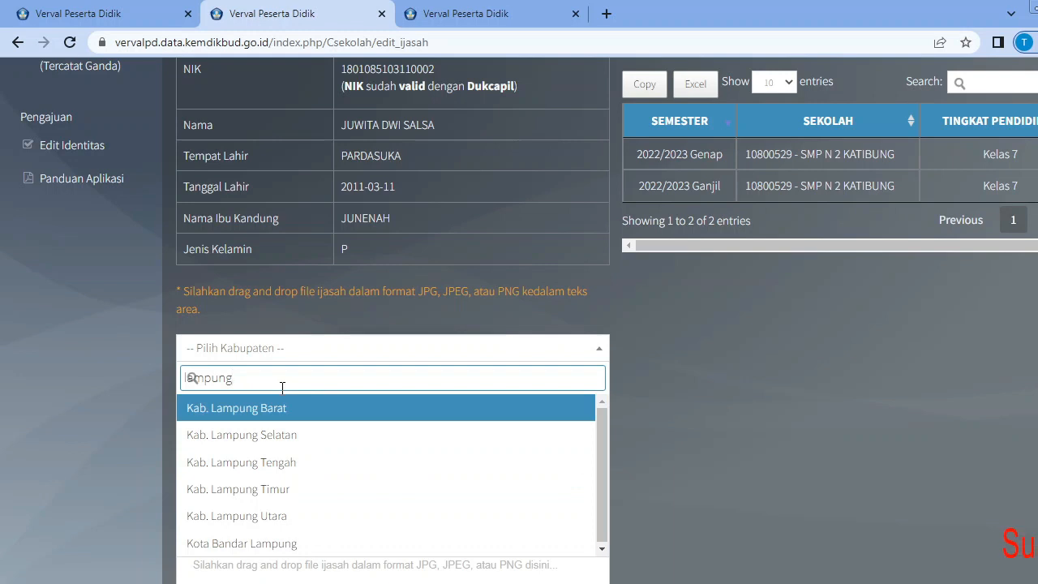
click(292, 432)
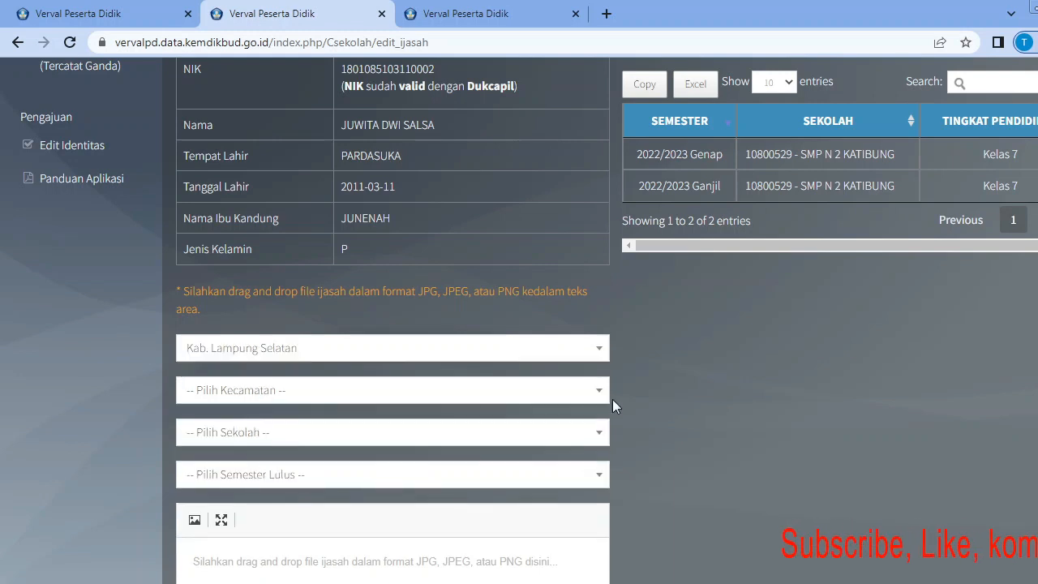
click(600, 391)
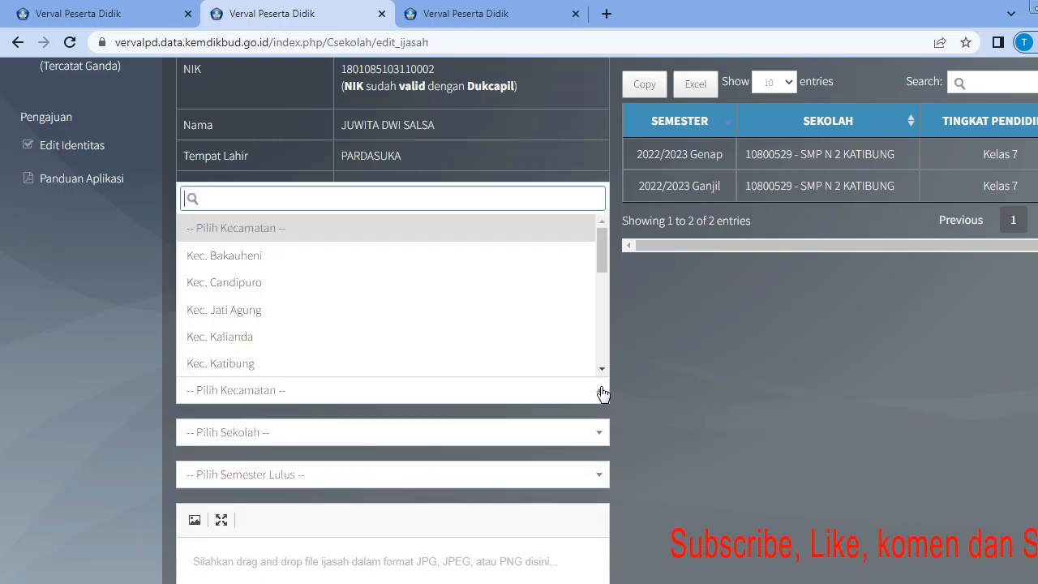
click(321, 365)
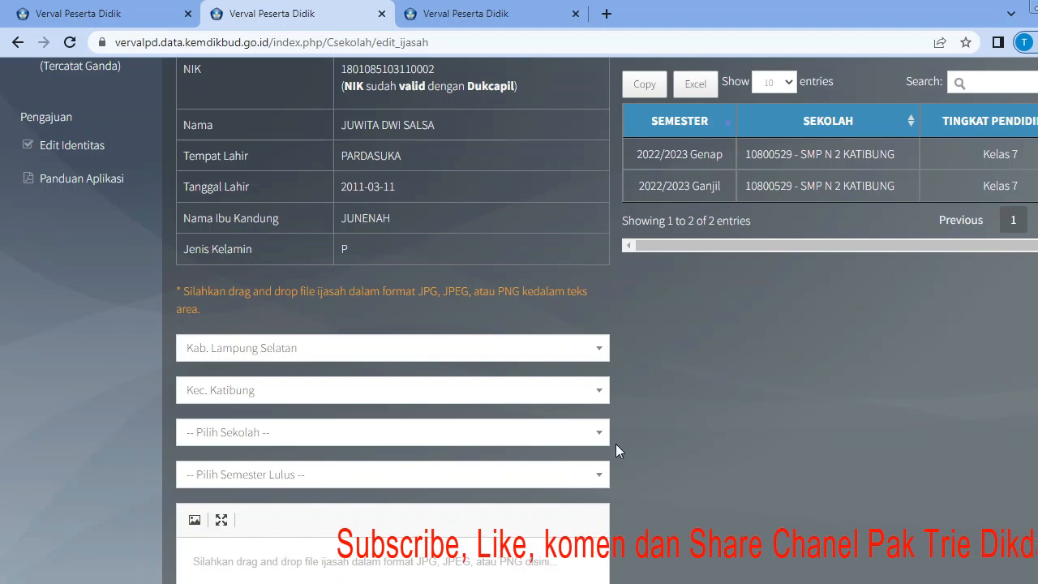
Choose SD N 1 TANJUNGAN as the previous school and 2004/2005 Genap as the Semester Lulus.
click(599, 433)
scroll(459, 390, down, 5)
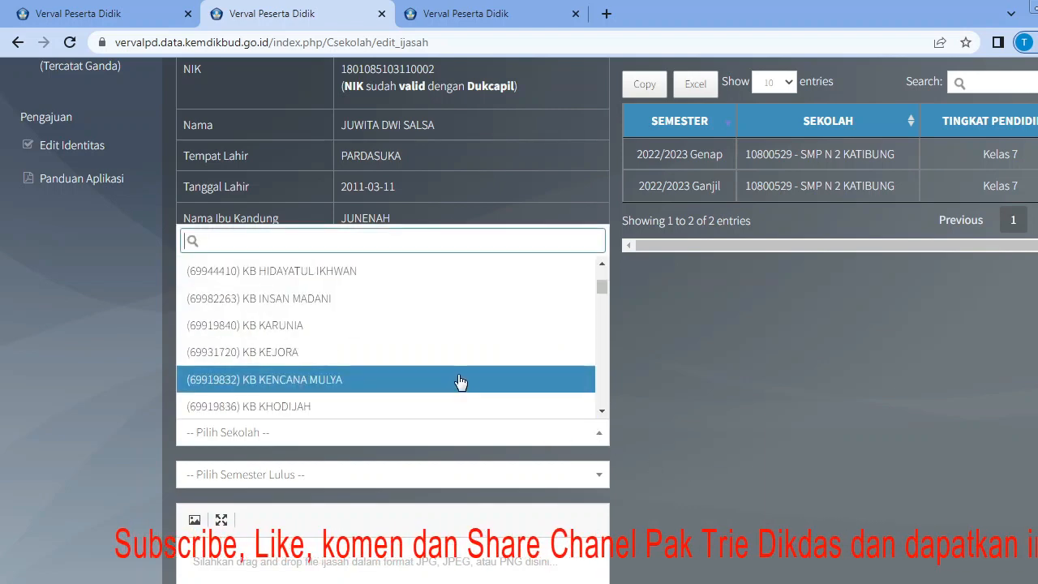
scroll(390, 365, down, 10)
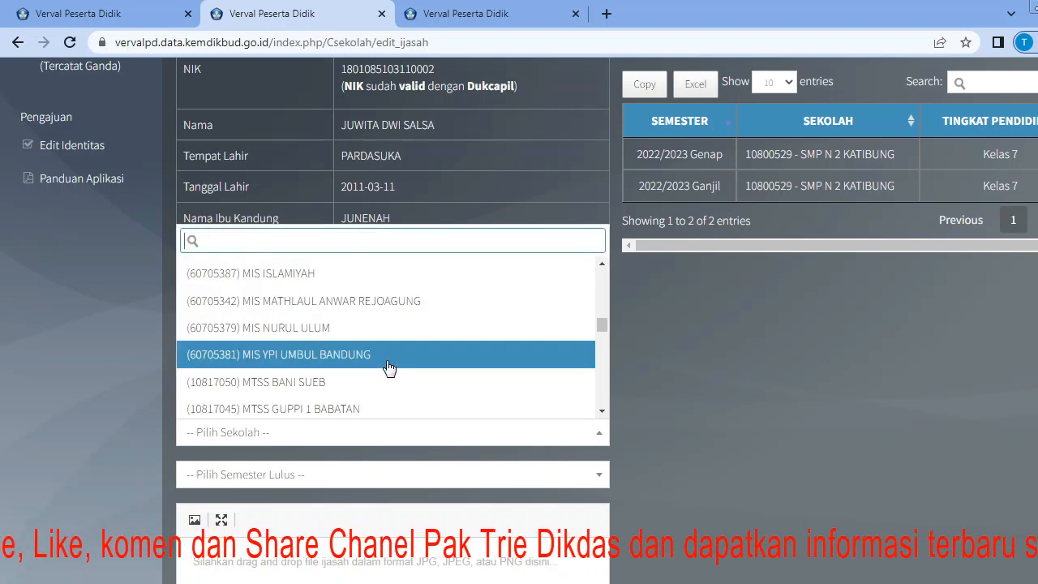
scroll(388, 368, down, 10)
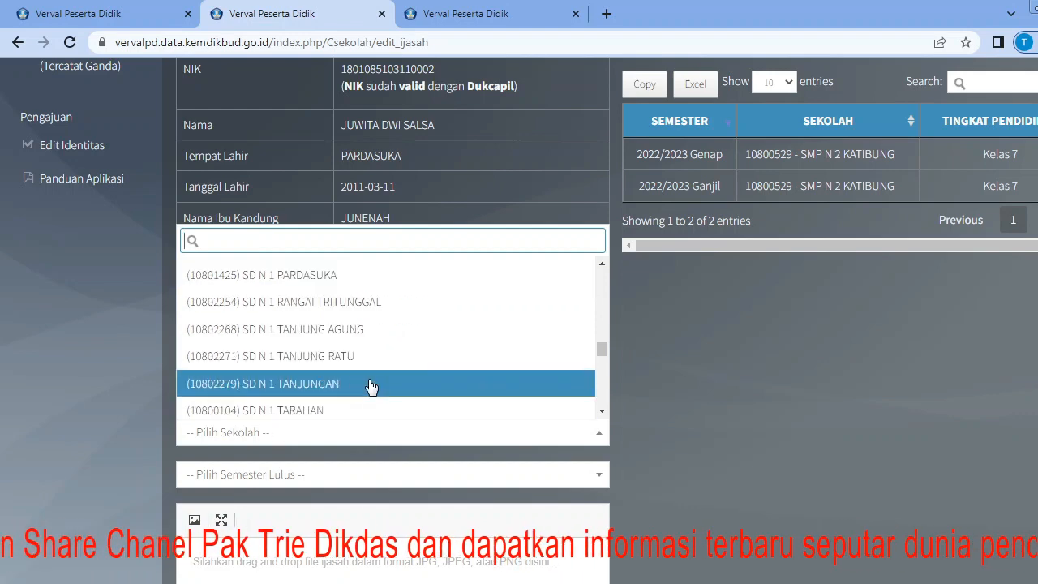
click(371, 386)
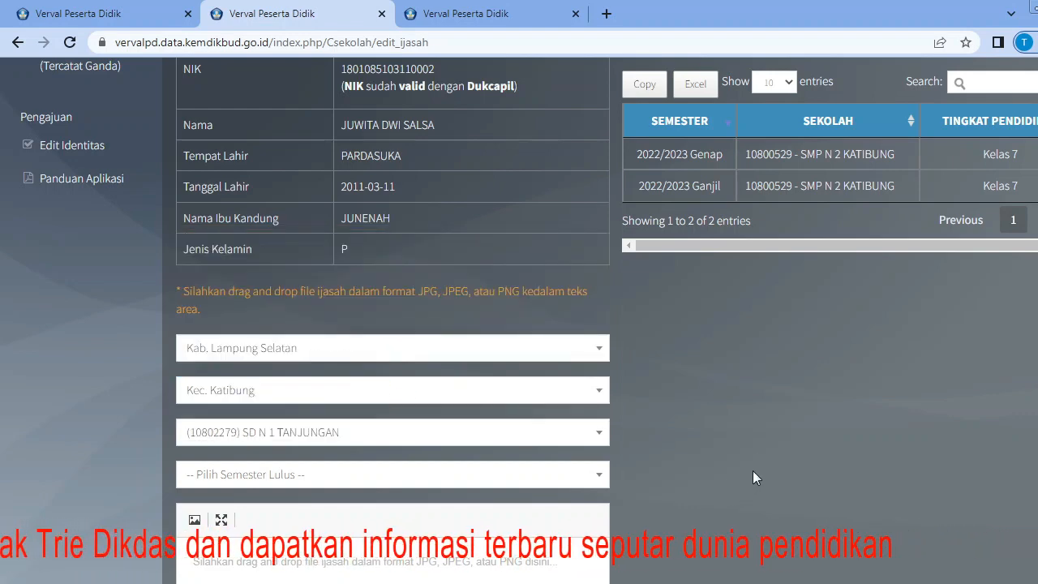
scroll(714, 479, down, 2)
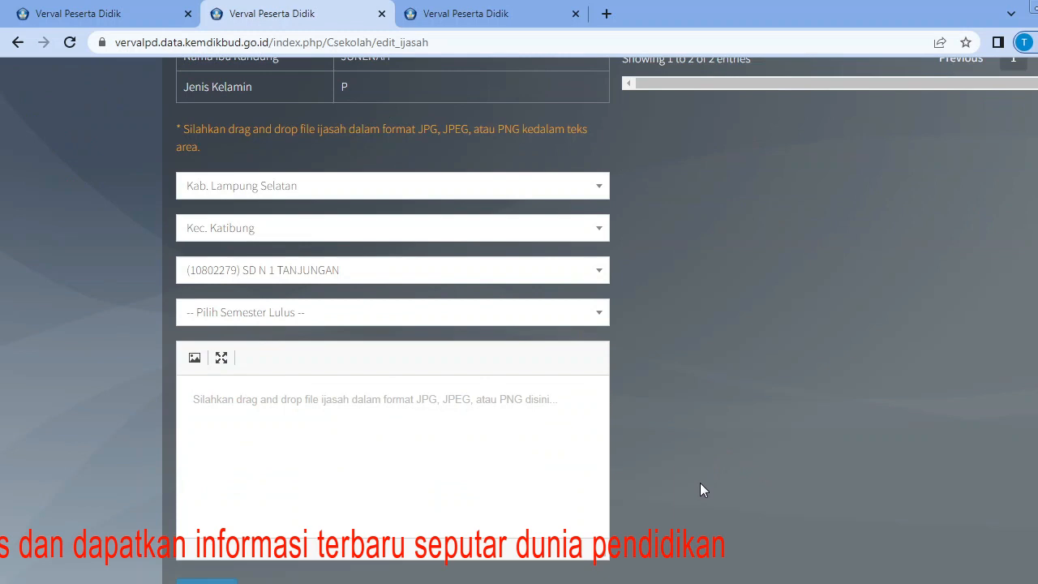
click(600, 322)
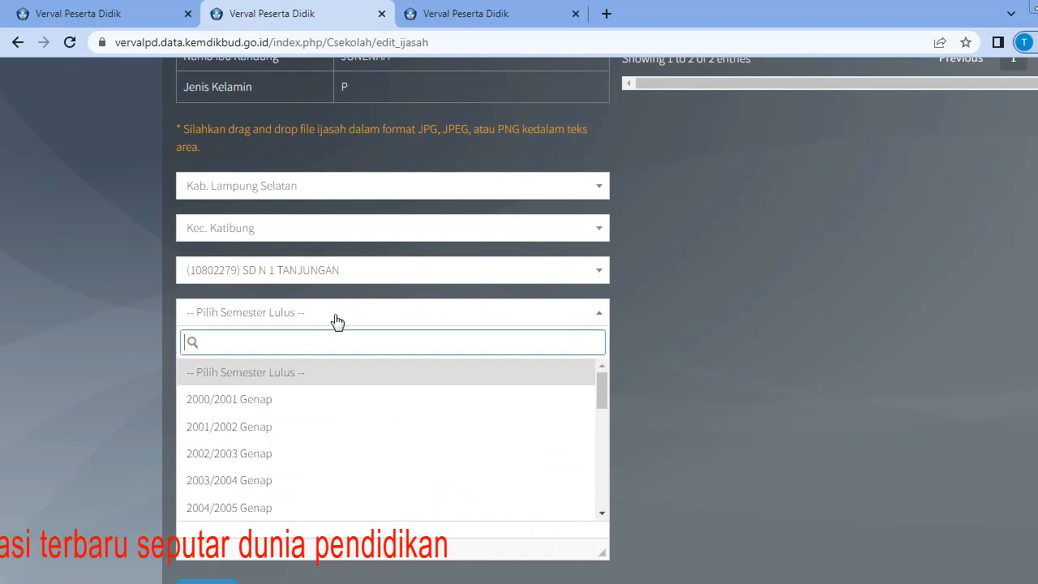
click(267, 508)
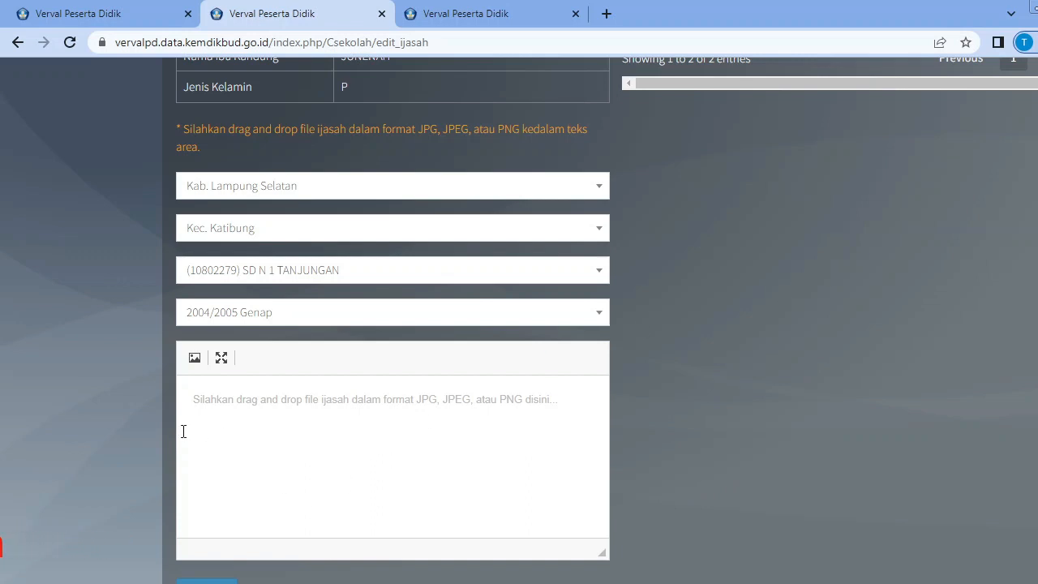
Open and dismiss the ijazah area's Image Properties, and maximize the upload editor.
click(200, 362)
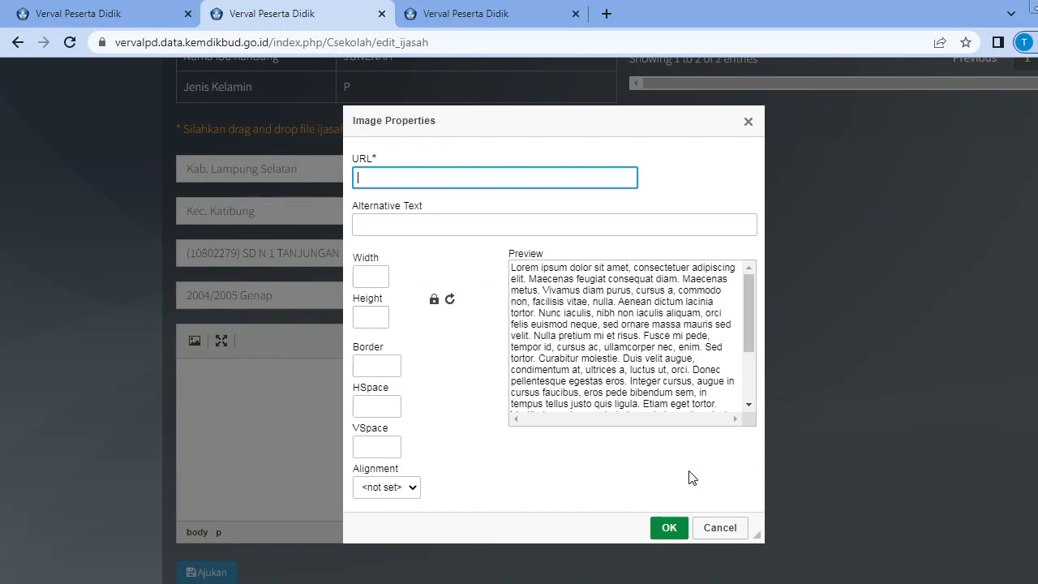
click(749, 122)
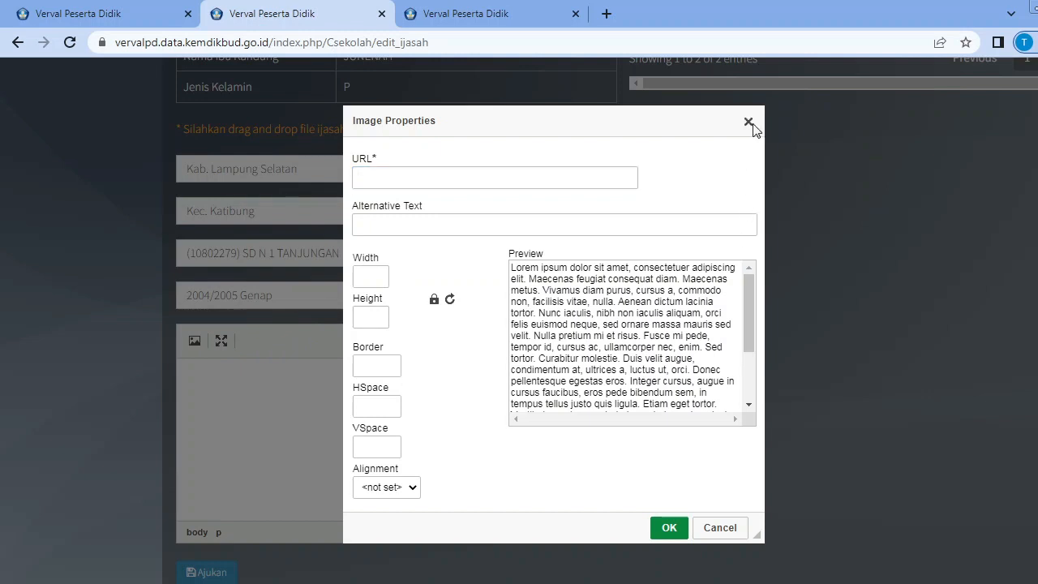
click(221, 358)
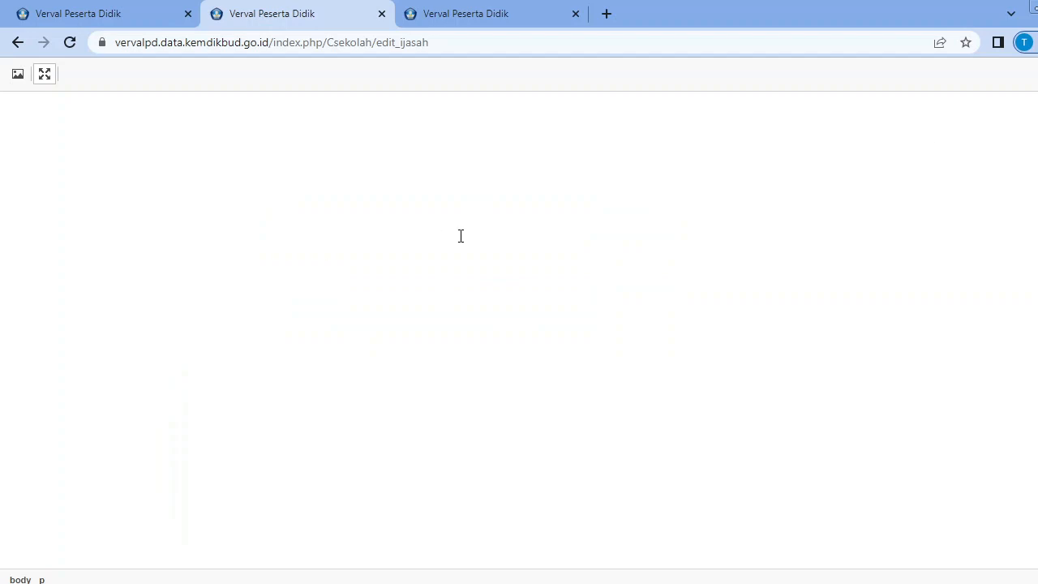
Reopen Penerbitan NISN (Tingkat Lanjut), select the student without an NISN, and review the requirements and the Formulir Unggah Ijasah.
click(18, 43)
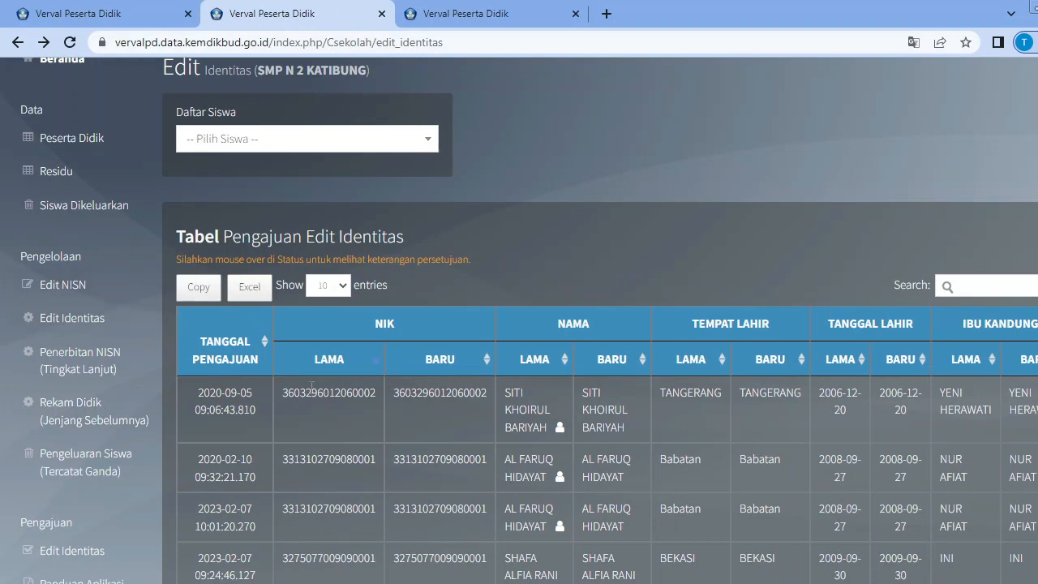
click(76, 371)
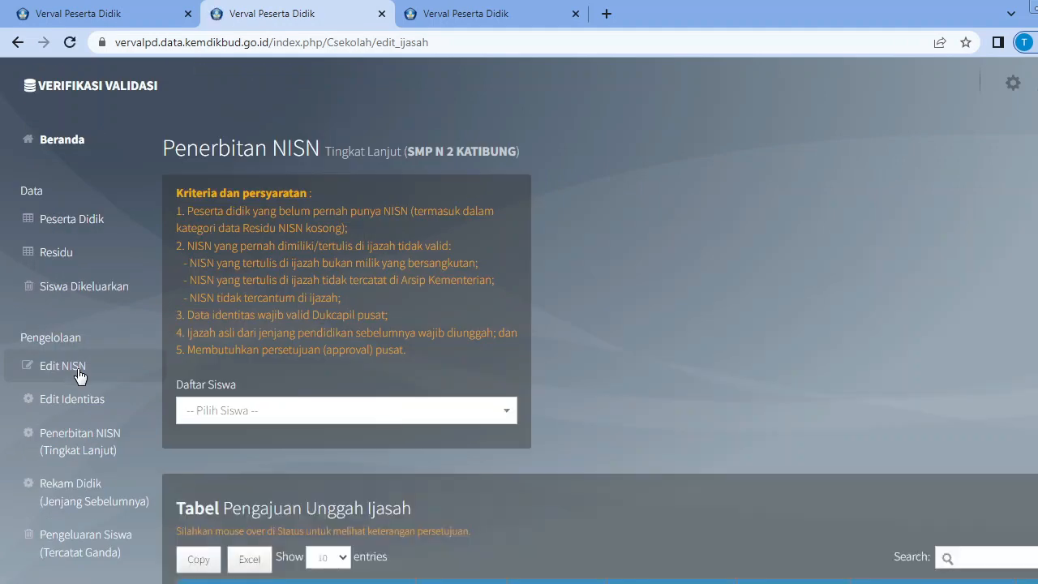
click(512, 416)
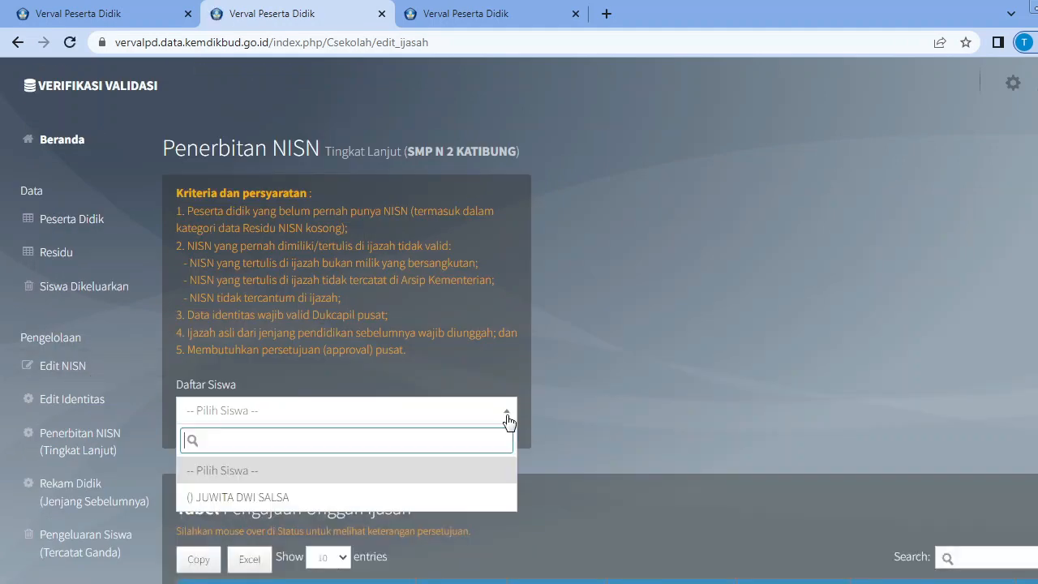
click(420, 495)
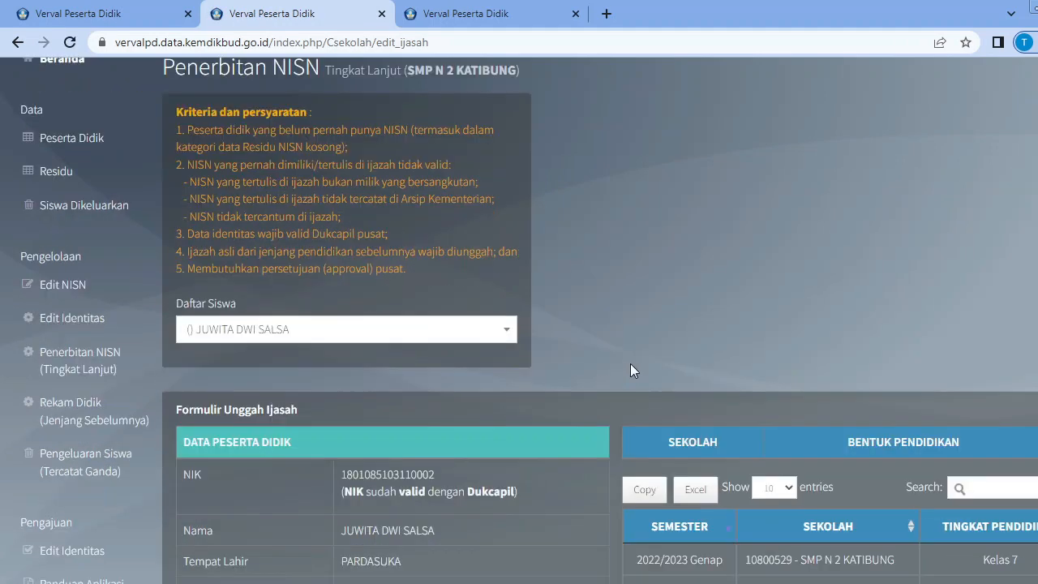
scroll(722, 362, down, 1)
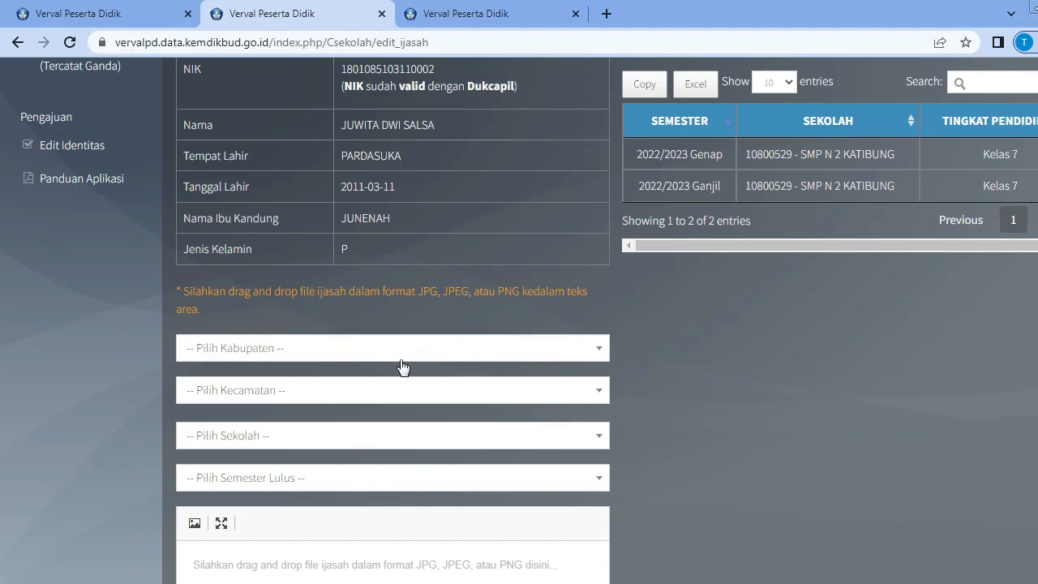
scroll(403, 365, up, 3)
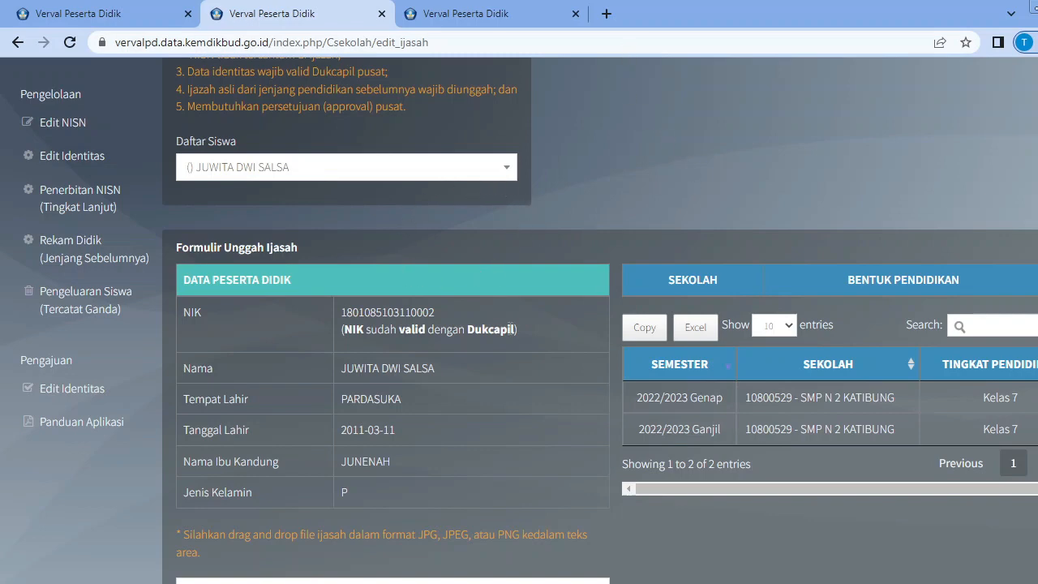
scroll(511, 325, up, 2)
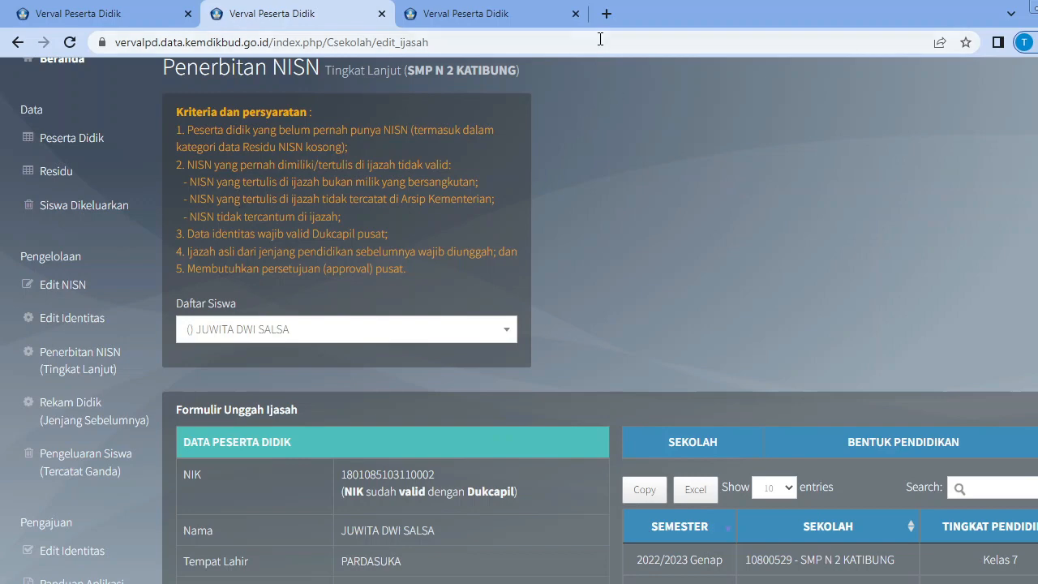
Search Google for "cek nisn" in a new tab.
click(607, 14)
click(528, 333)
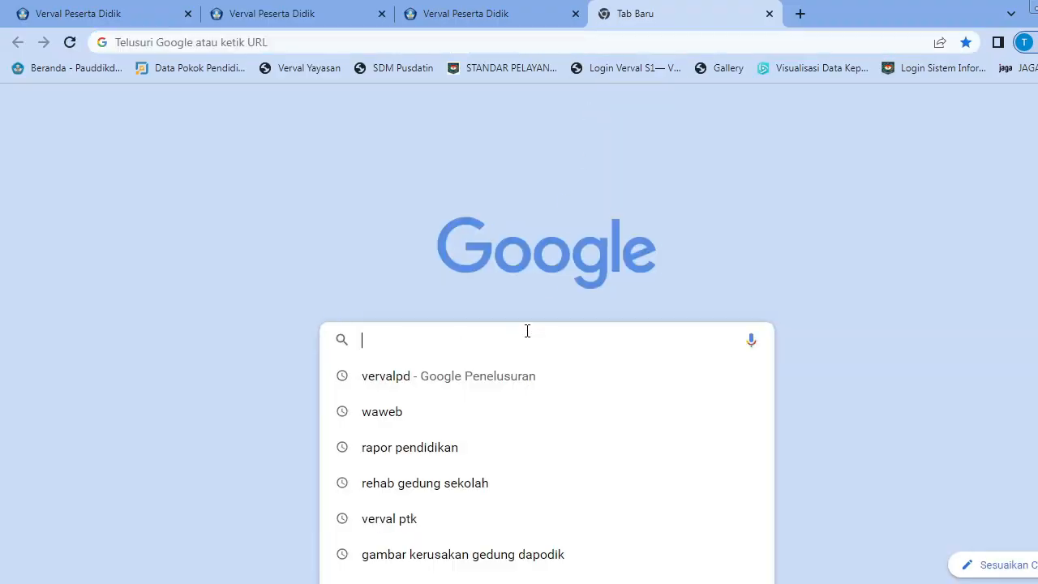
text(cek nisn)
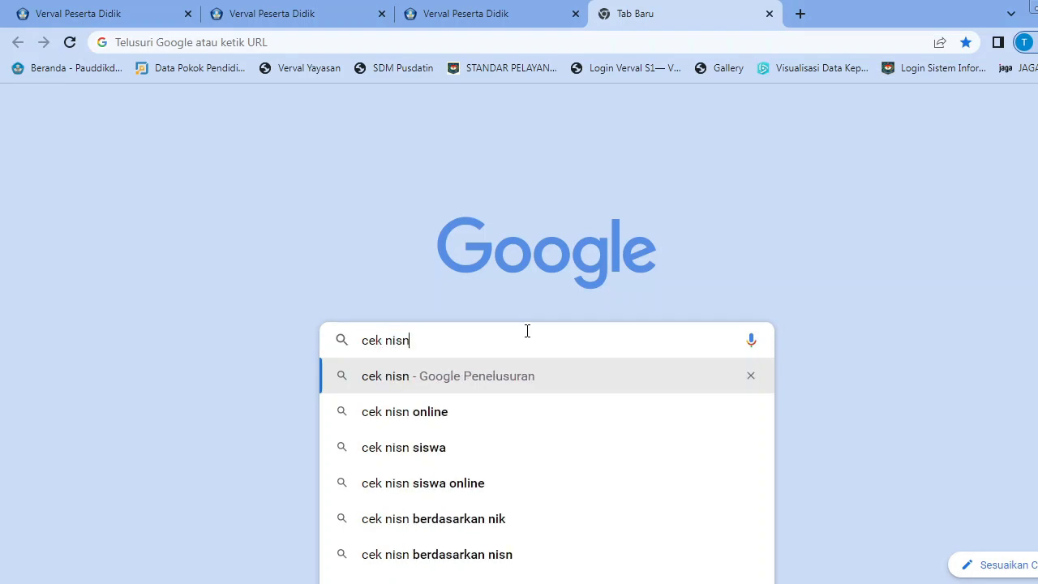
key(Return)
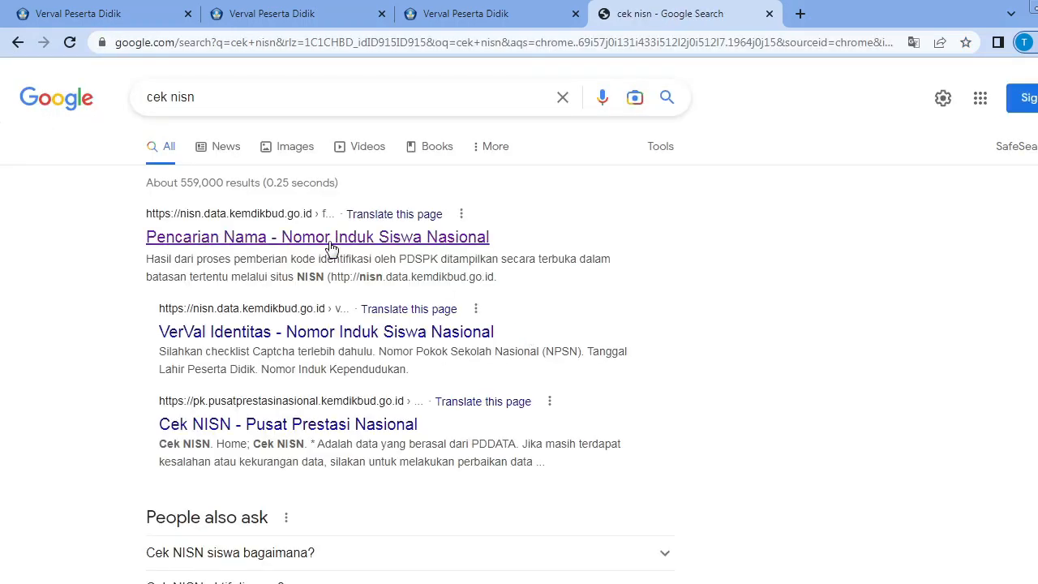
Open the Pencarian Nama page of the Nomor Induk Siswa Nasional site and compare it with the Pencarian NISN form on Beranda.
click(327, 237)
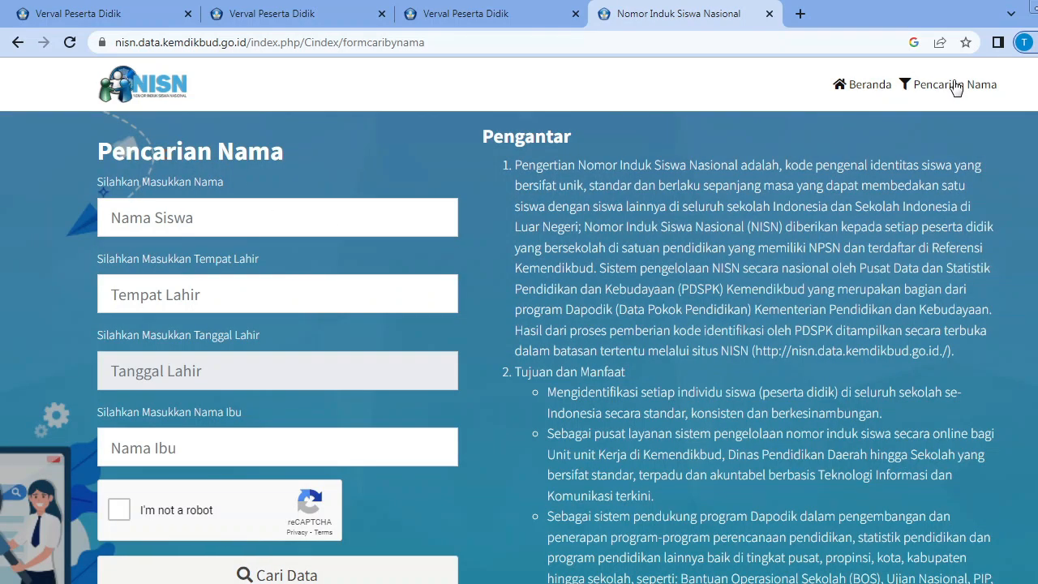
click(882, 95)
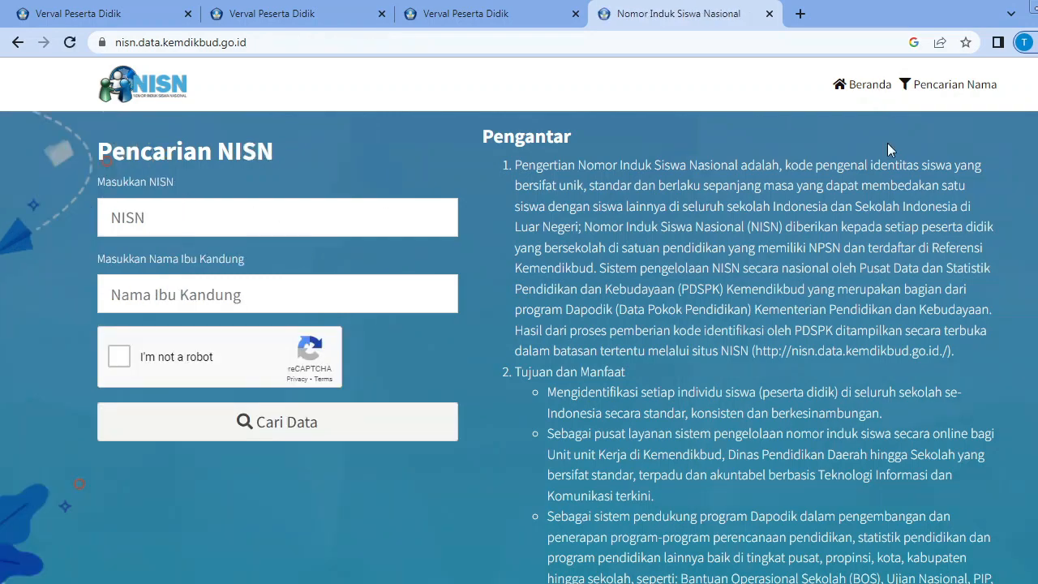
click(960, 92)
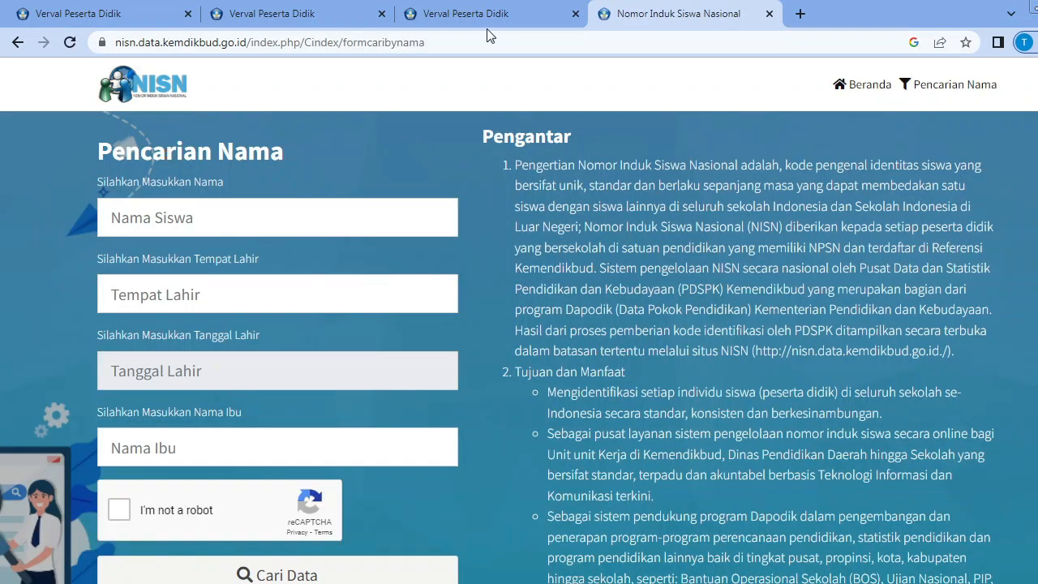
Review the central approval requirement and student data in Penerbitan NISN (Tingkat Lanjut), and check the same student's NISN in the Residu table.
click(284, 15)
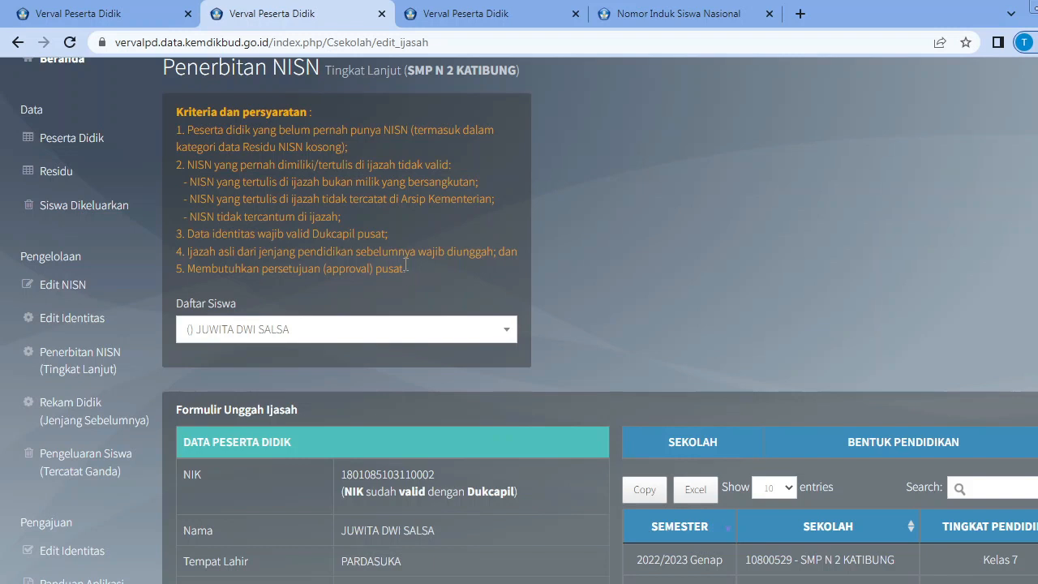
drag(406, 266, 192, 269)
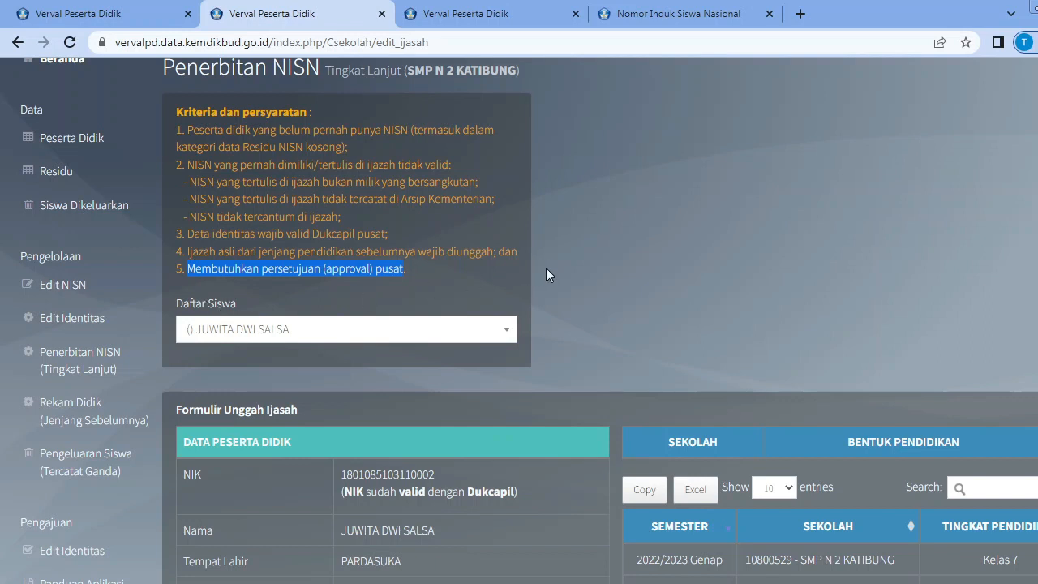
click(646, 288)
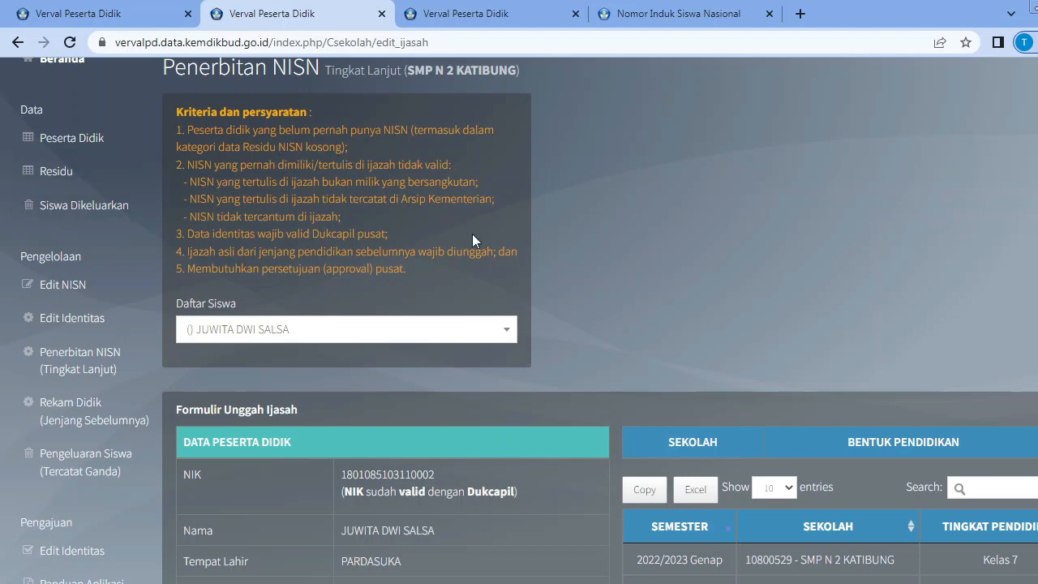
scroll(475, 237, down, 2)
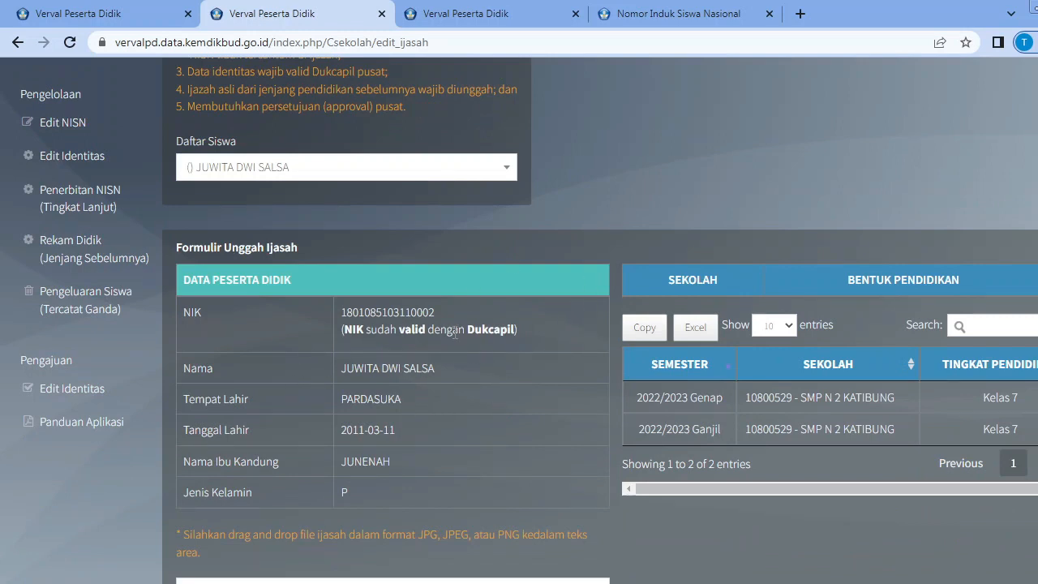
click(514, 14)
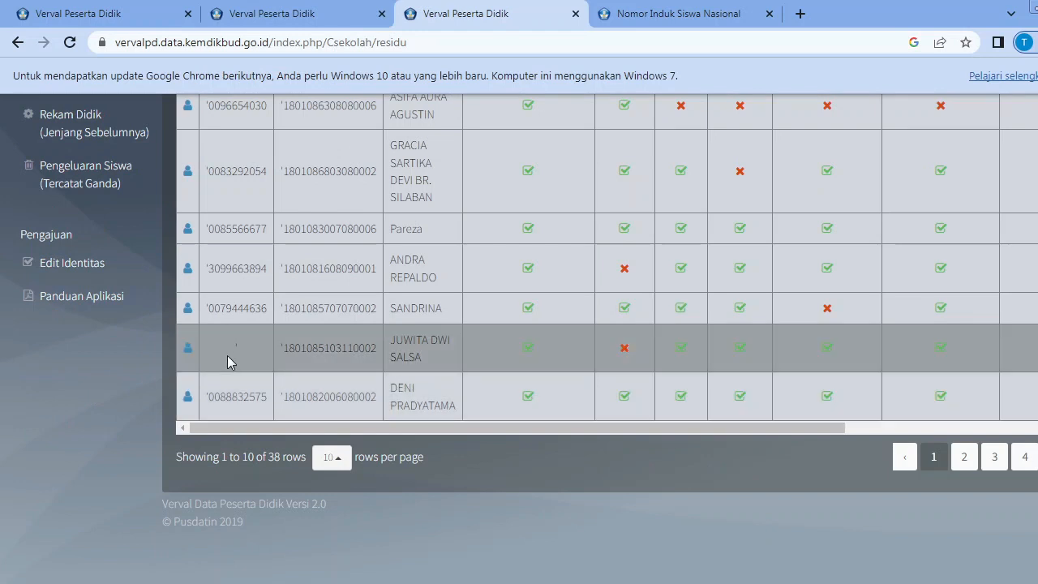
click(318, 21)
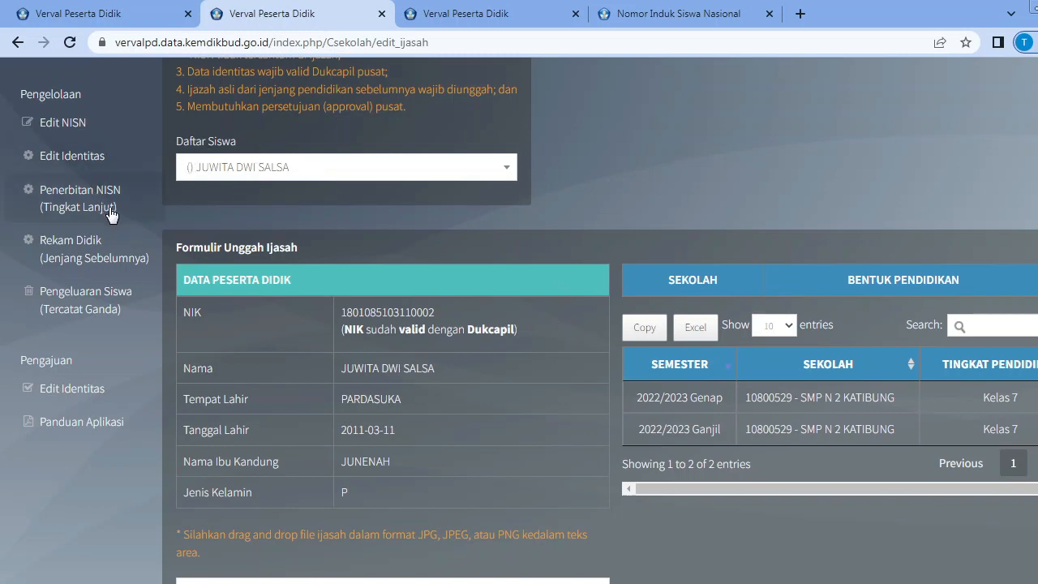
Open Rekam Didik (Jenjang Sebelumnya), select the first student in Daftar Siswa, and review the Formulir Unggah Ijasah.
click(98, 252)
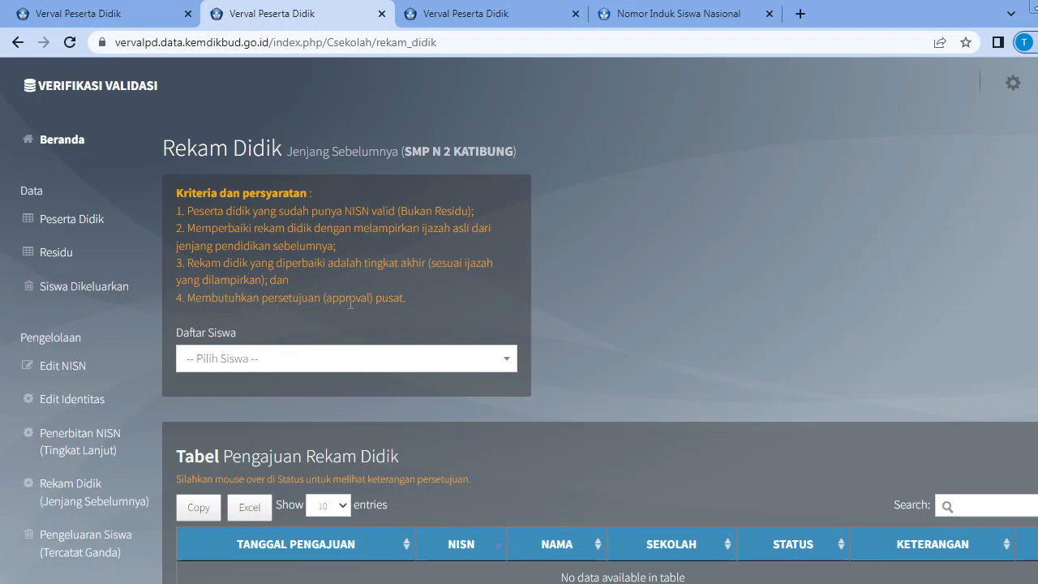
scroll(601, 258, down, 2)
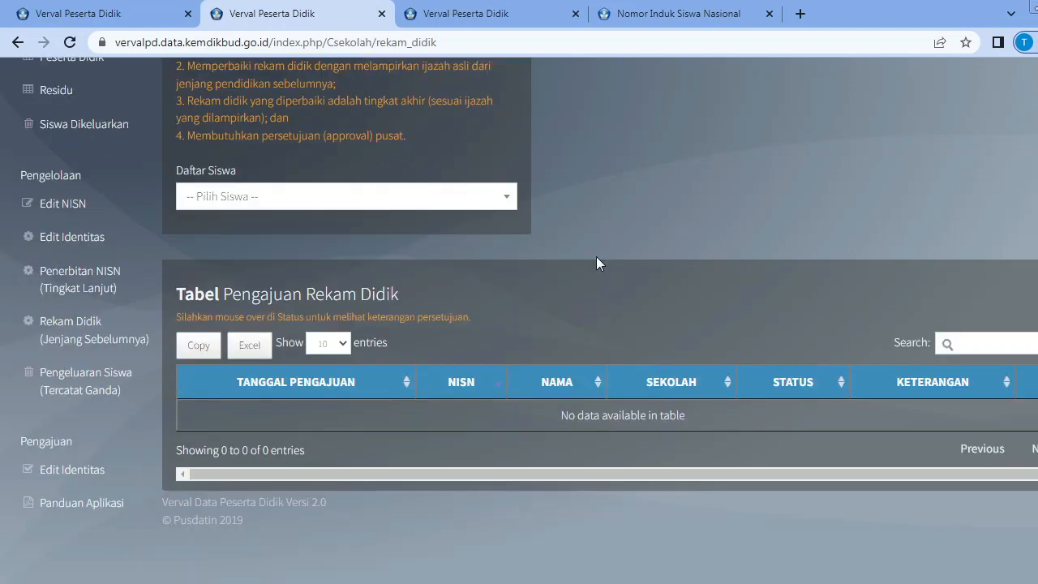
click(511, 202)
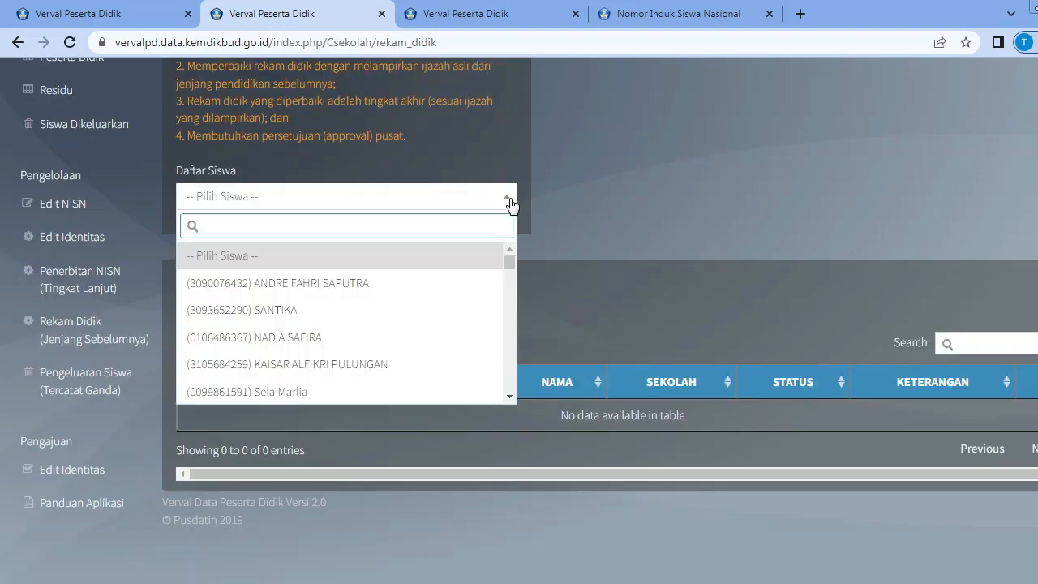
double_click(279, 286)
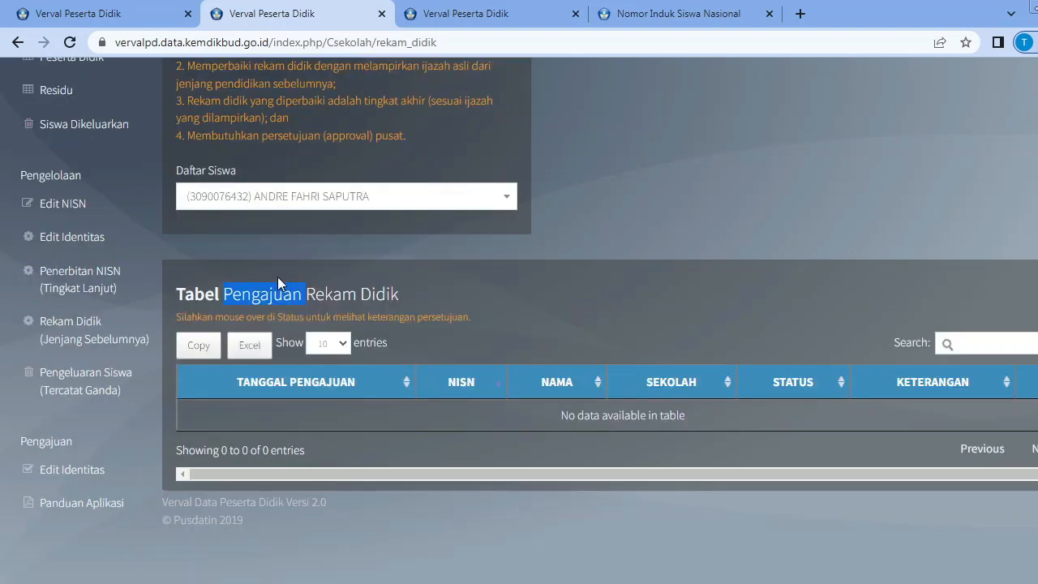
scroll(510, 387, down, 3)
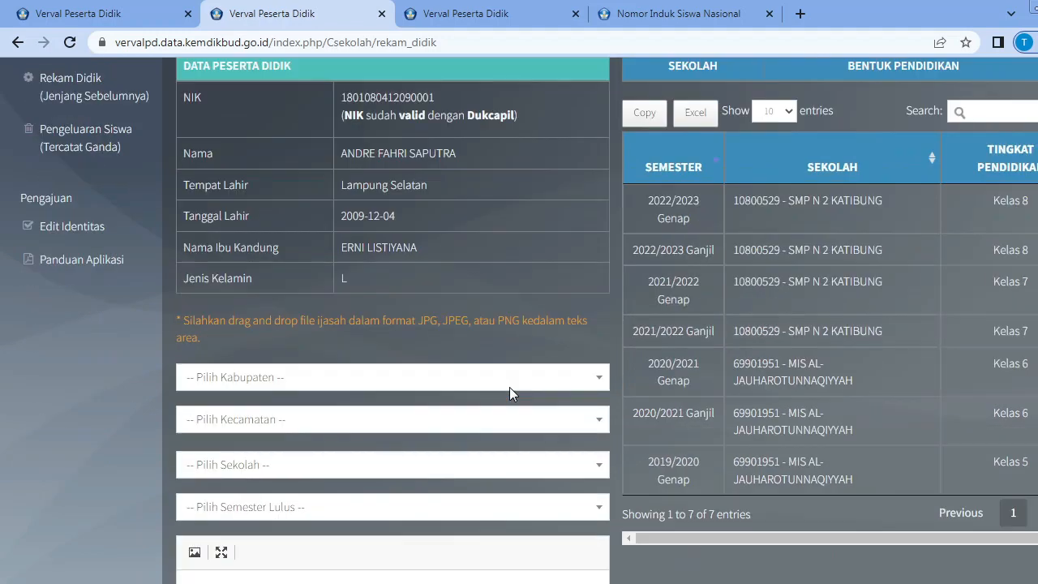
scroll(296, 401, down, 2)
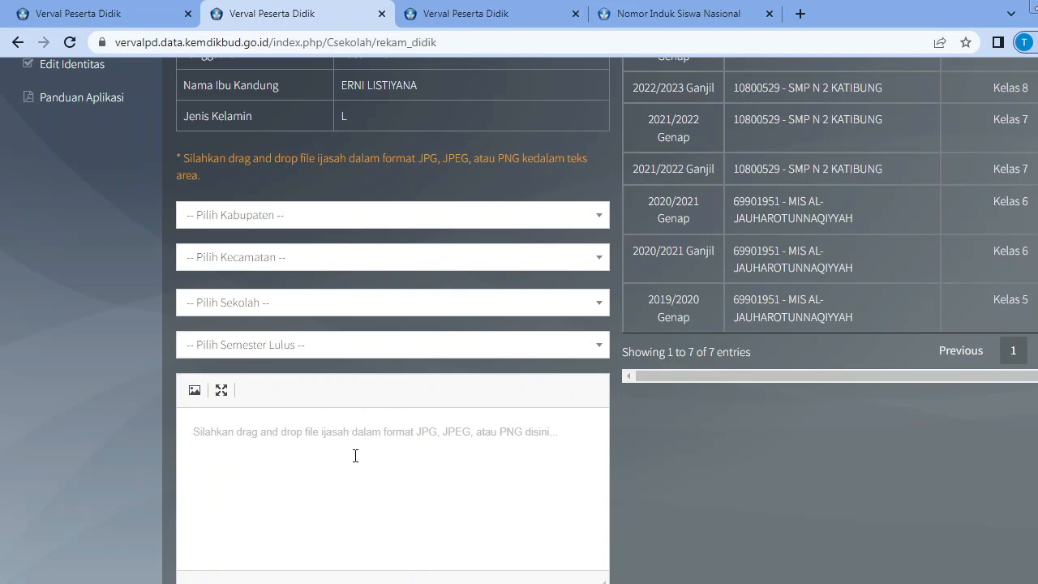
scroll(333, 418, up, 2)
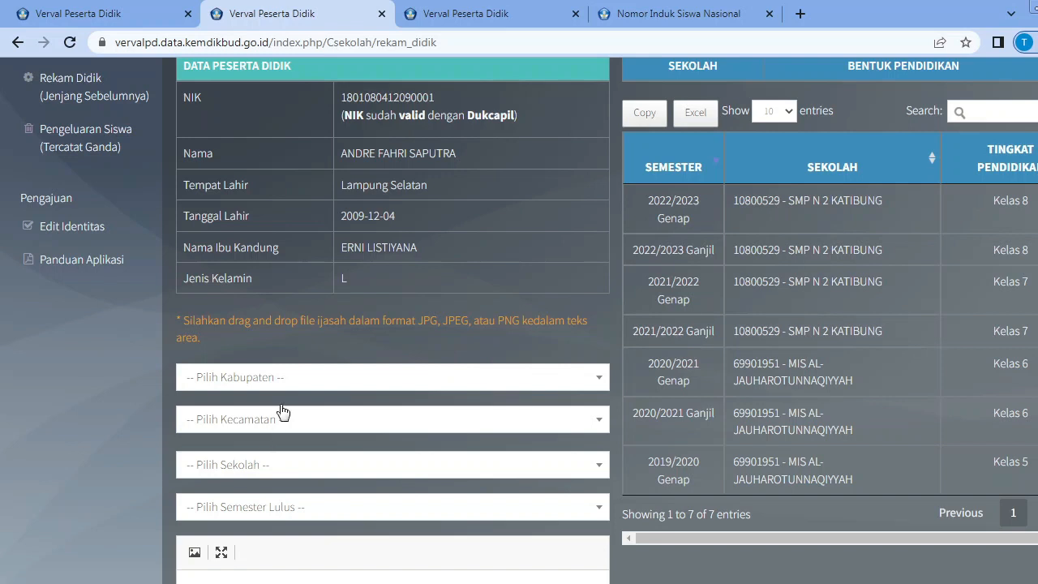
Set the previous school's Kabupaten to Kab. Lampung Selatan and its Kecamatan to Kec. Jati Agung in the Rekam Didik form.
click(595, 378)
text(lampung)
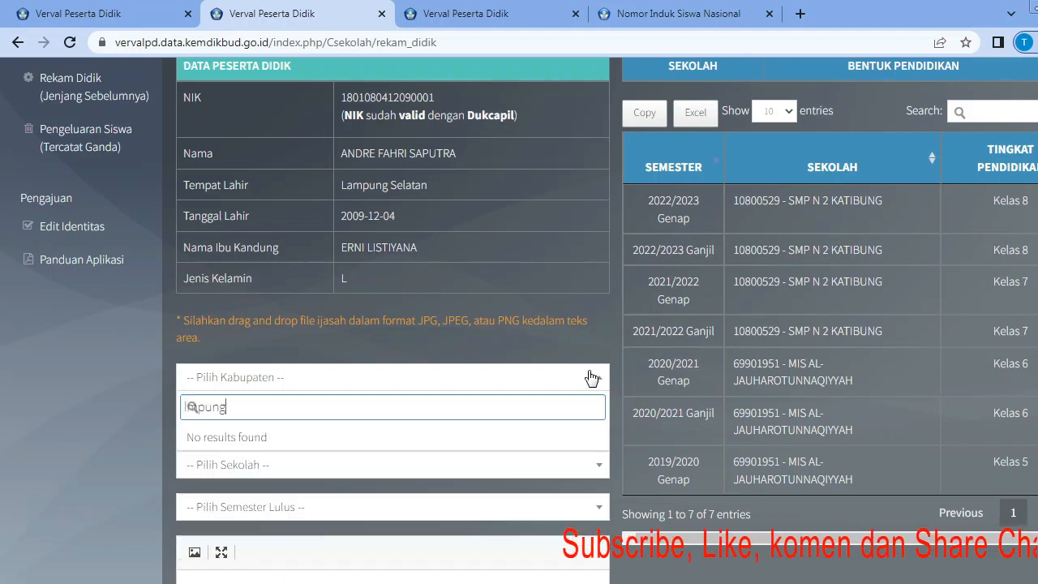
key(BackSpace)
key(BackSpace)
key(BackSpace)
key(BackSpace)
key(BackSpace)
key(BackSpace)
key(BackSpace)
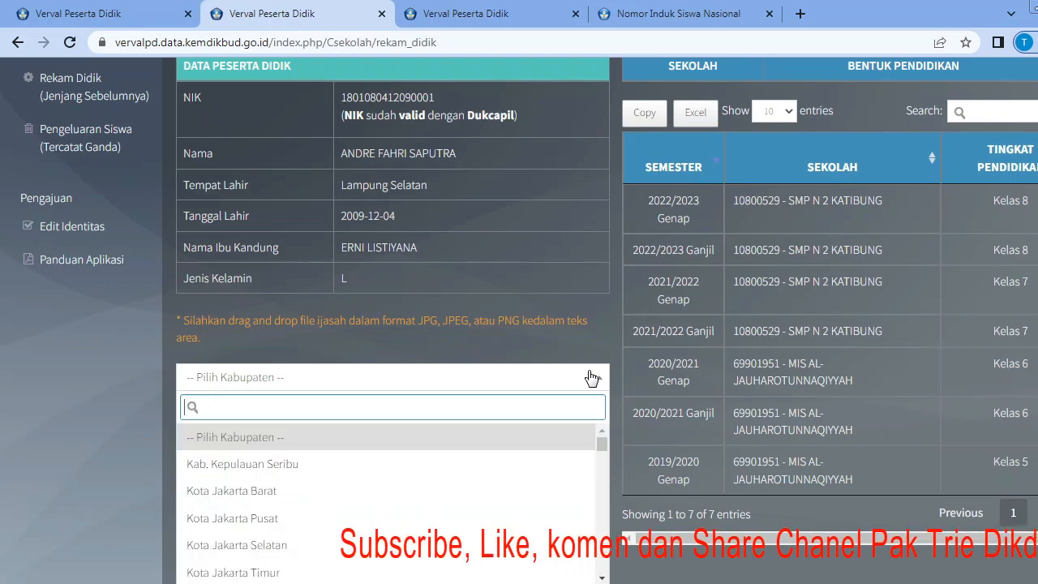
text(lampung)
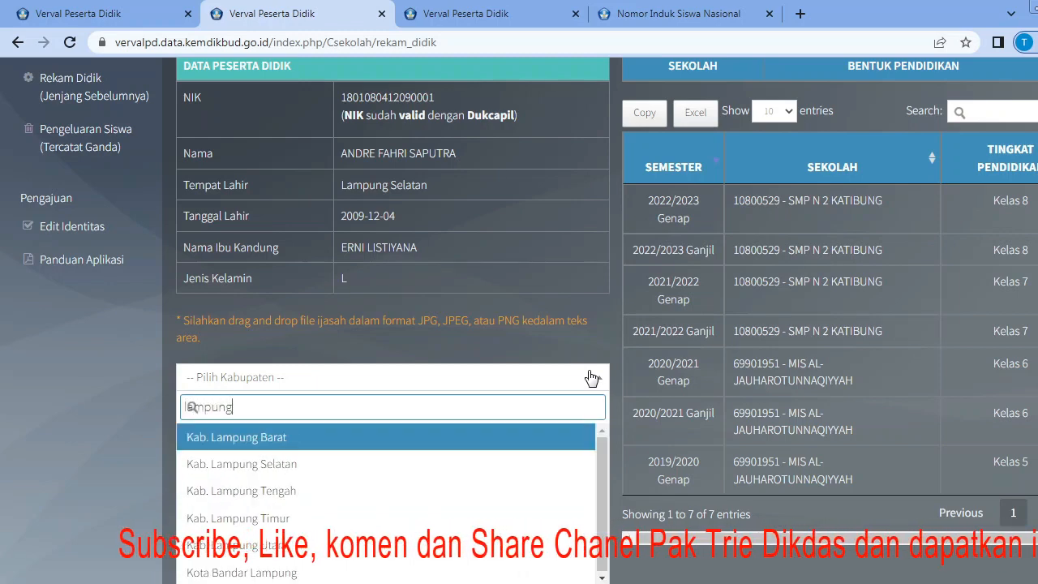
click(300, 463)
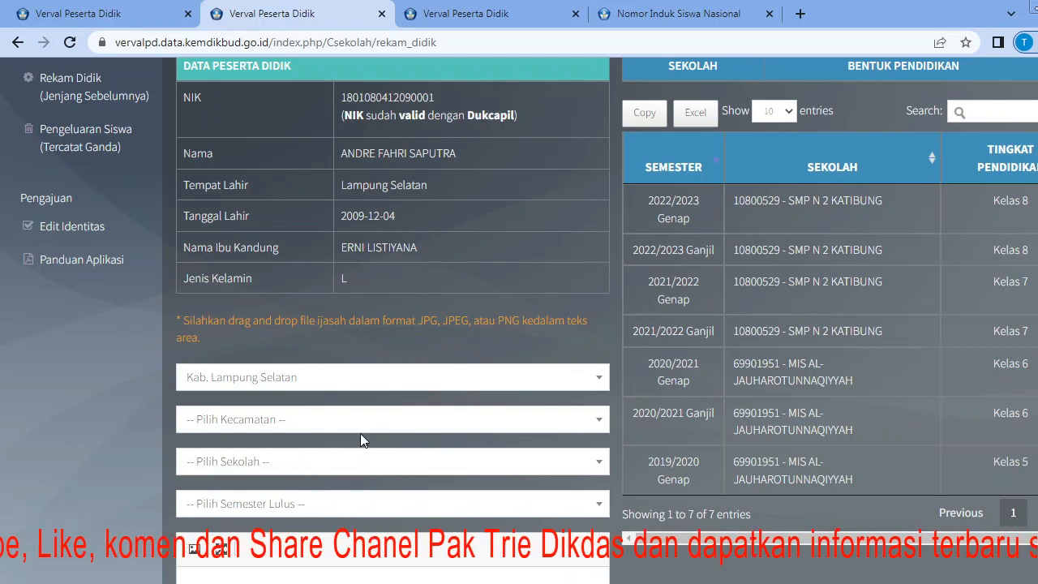
click(584, 425)
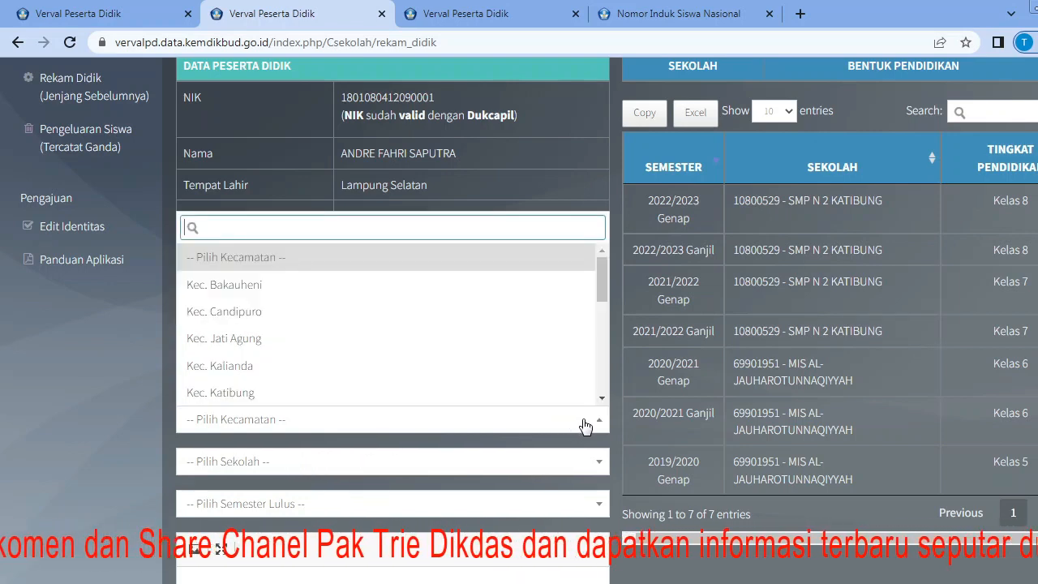
click(385, 344)
Choose MIS NURUL ISLAM 1 WAY HUWI as the previous school and 2002/2003 Genap as the Semester Lulus.
click(598, 464)
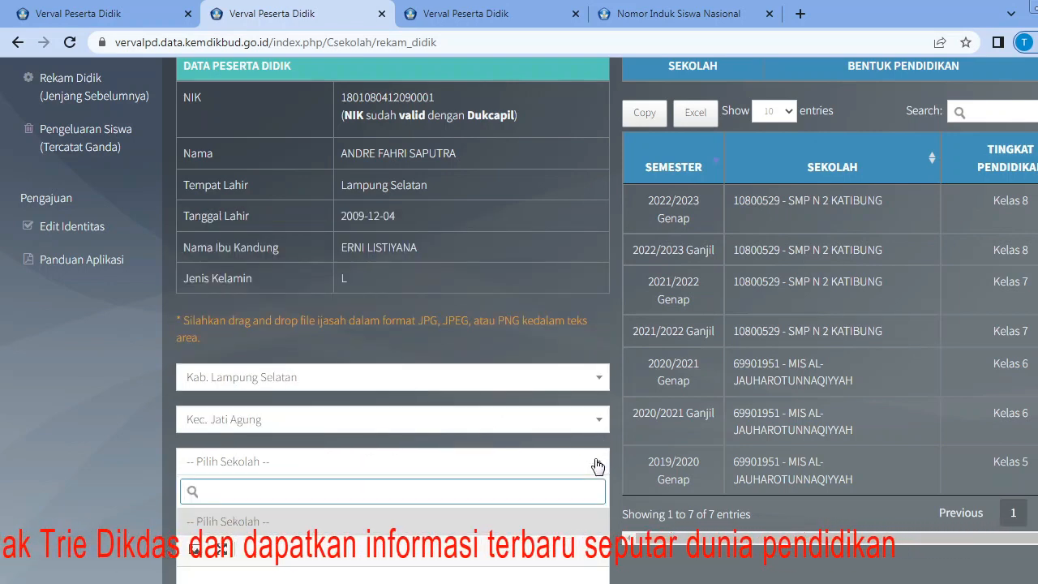
scroll(568, 459, down, 2)
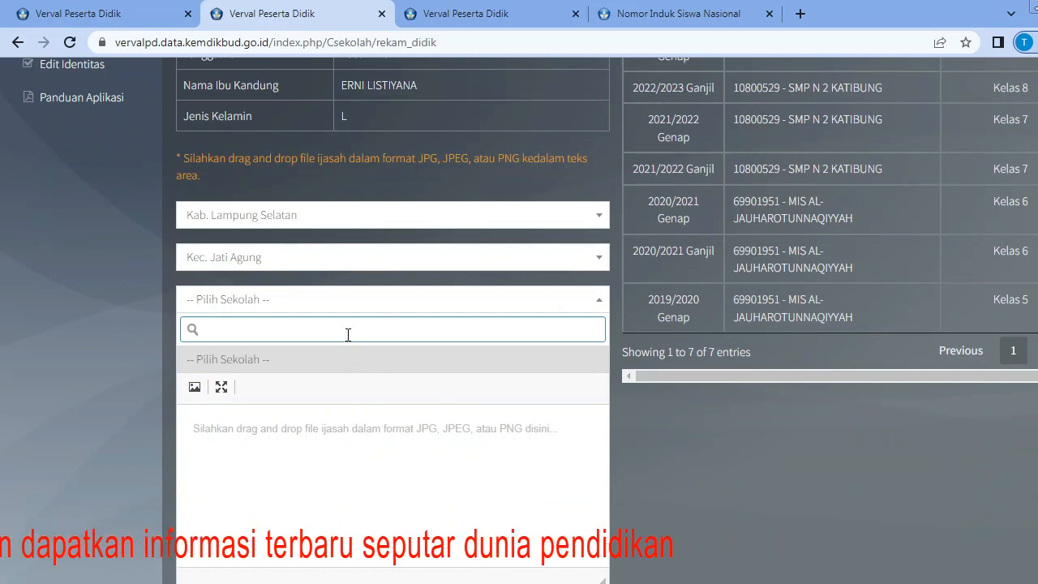
scroll(349, 337, up, 7)
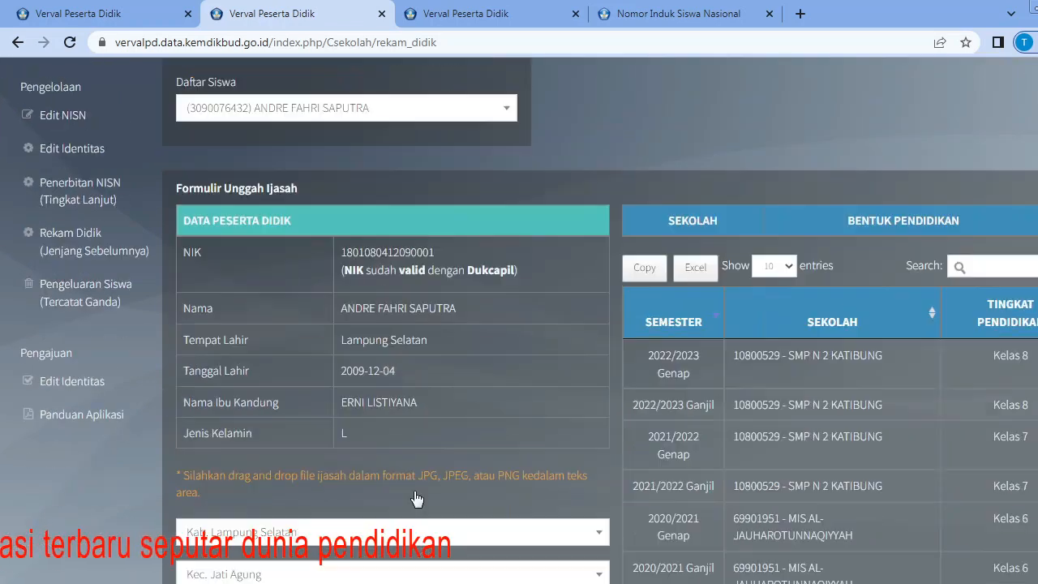
scroll(348, 343, down, 6)
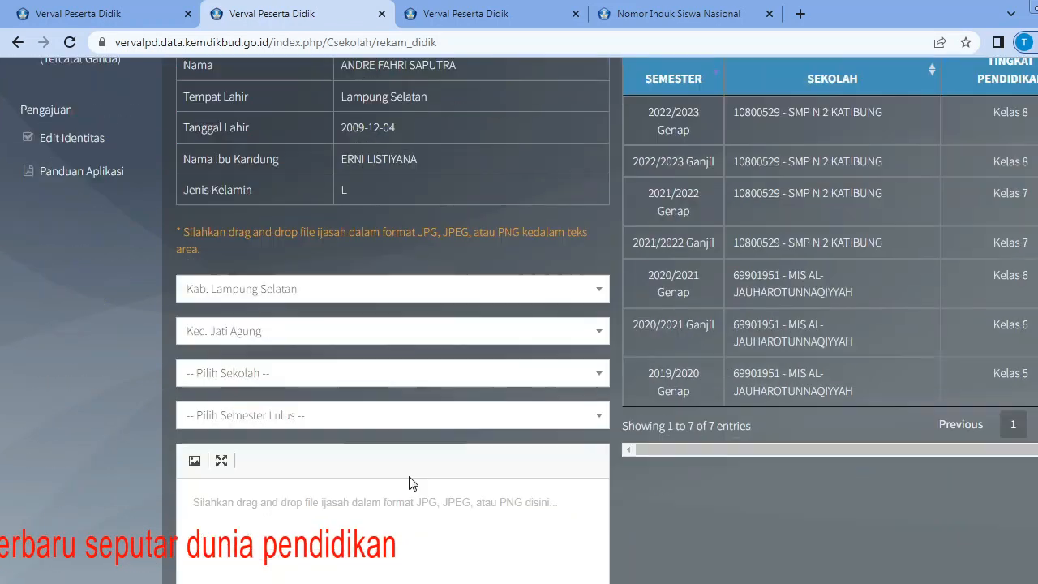
click(595, 383)
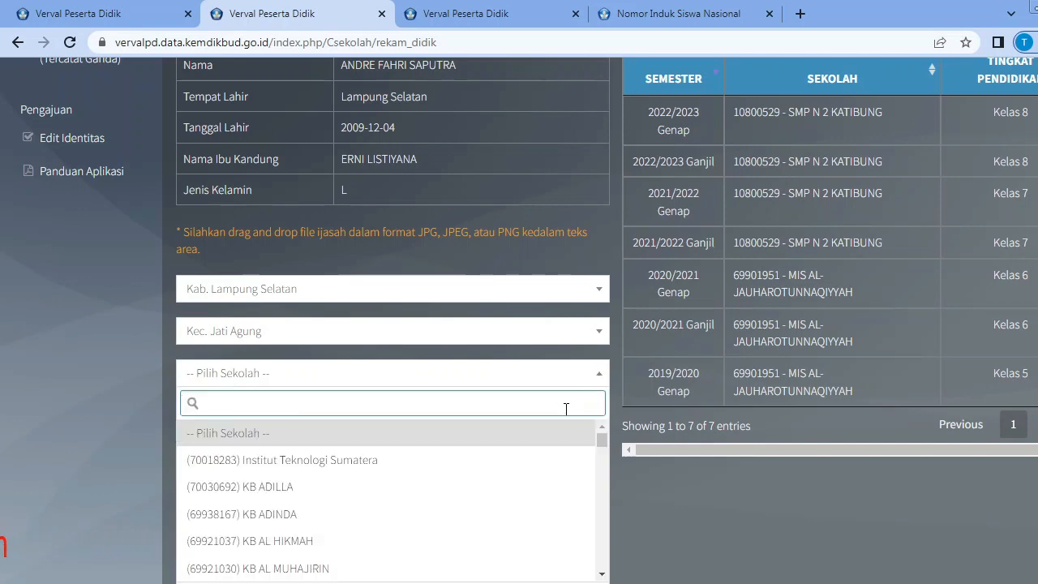
scroll(474, 466, down, 10)
scroll(479, 492, down, 11)
scroll(480, 495, up, 2)
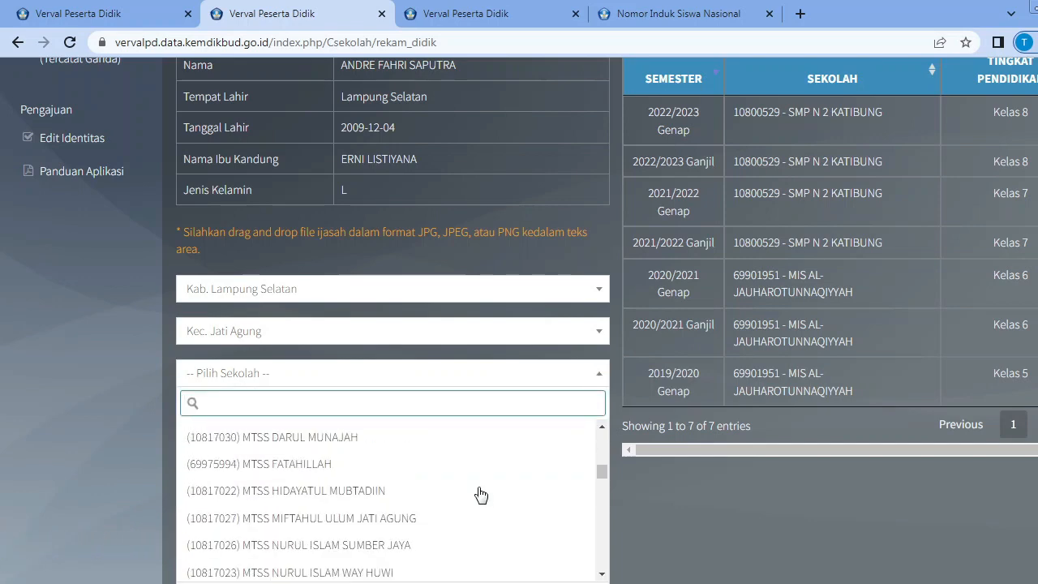
scroll(362, 476, up, 2)
scroll(363, 475, up, 2)
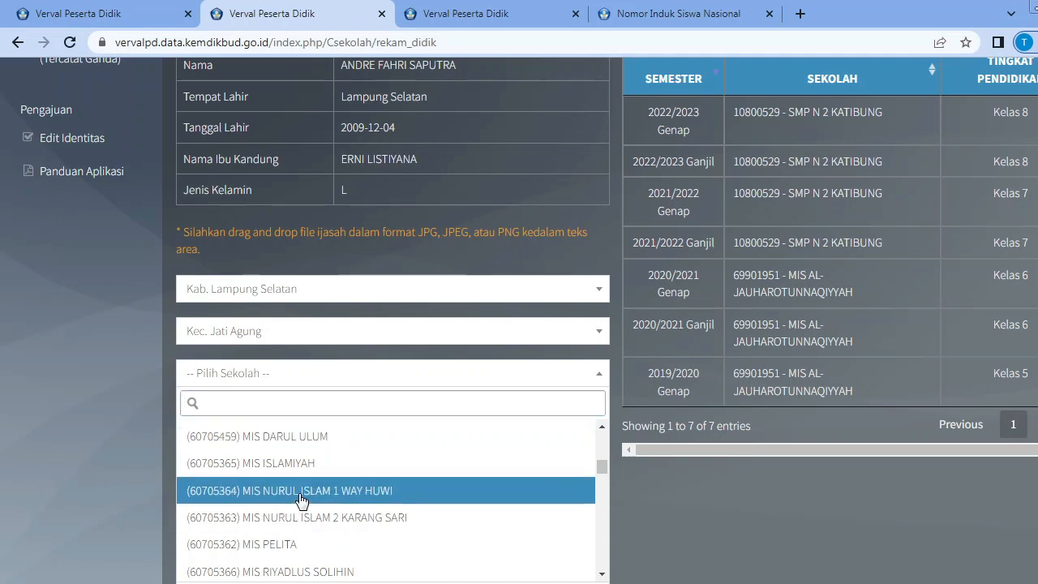
click(329, 493)
click(599, 416)
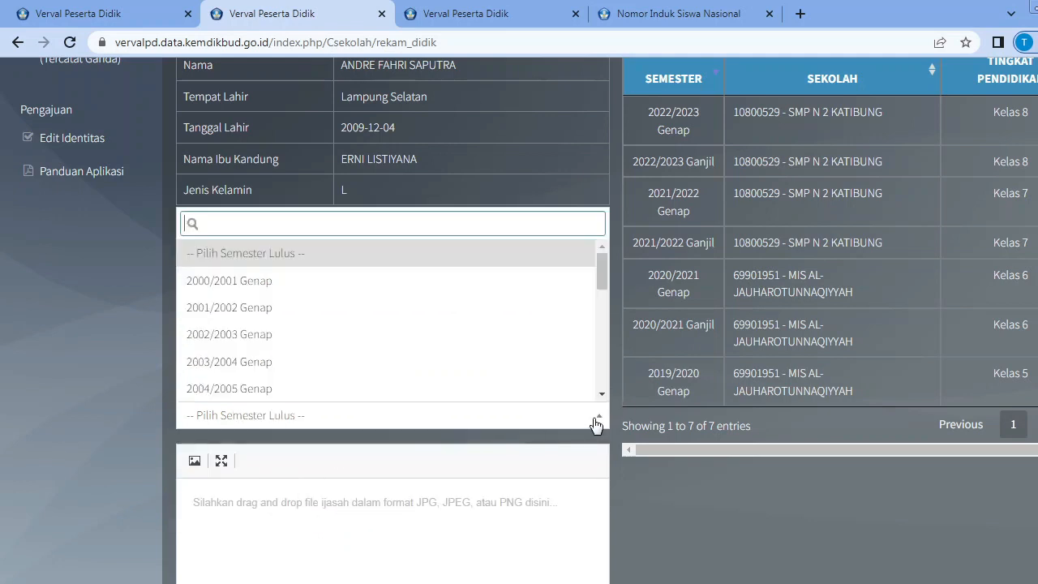
click(355, 343)
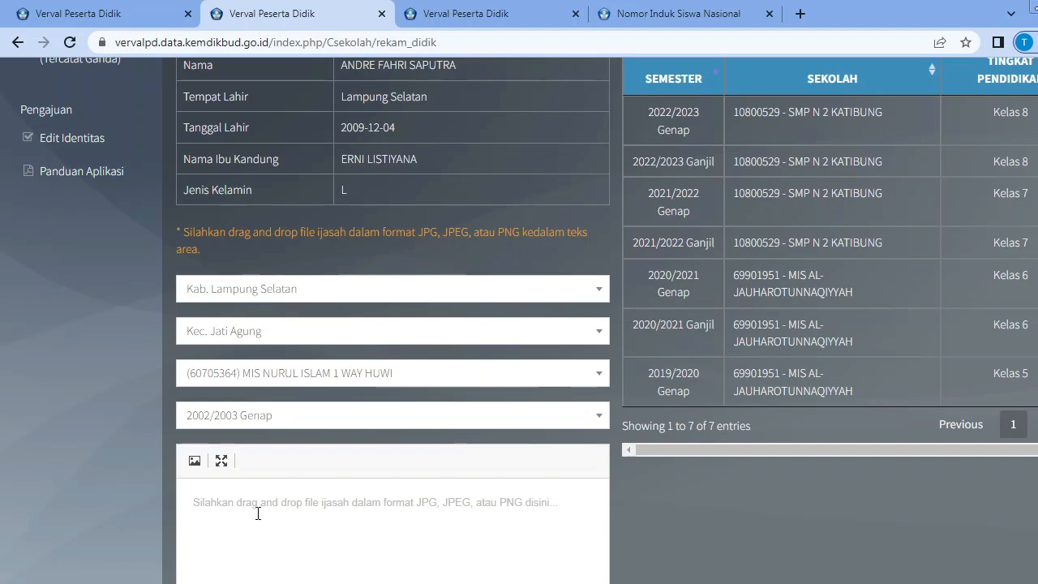
Open the Edit Identitas page under Pengelolaan.
scroll(219, 337, up, 4)
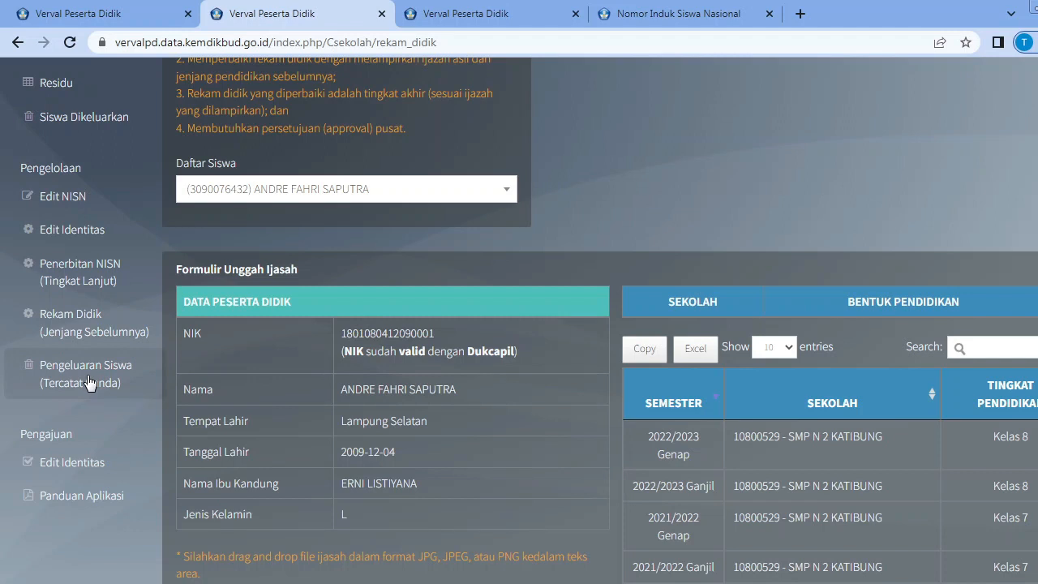
click(81, 232)
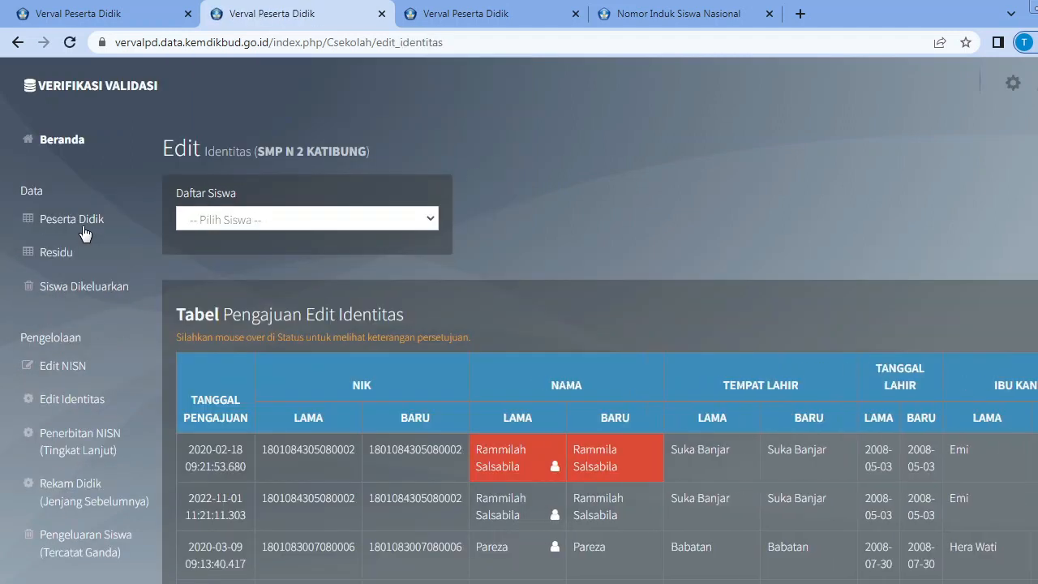
Open the Edit Identitas page under Pengajuan and look over the Proses list of identity change requests.
click(425, 231)
click(631, 139)
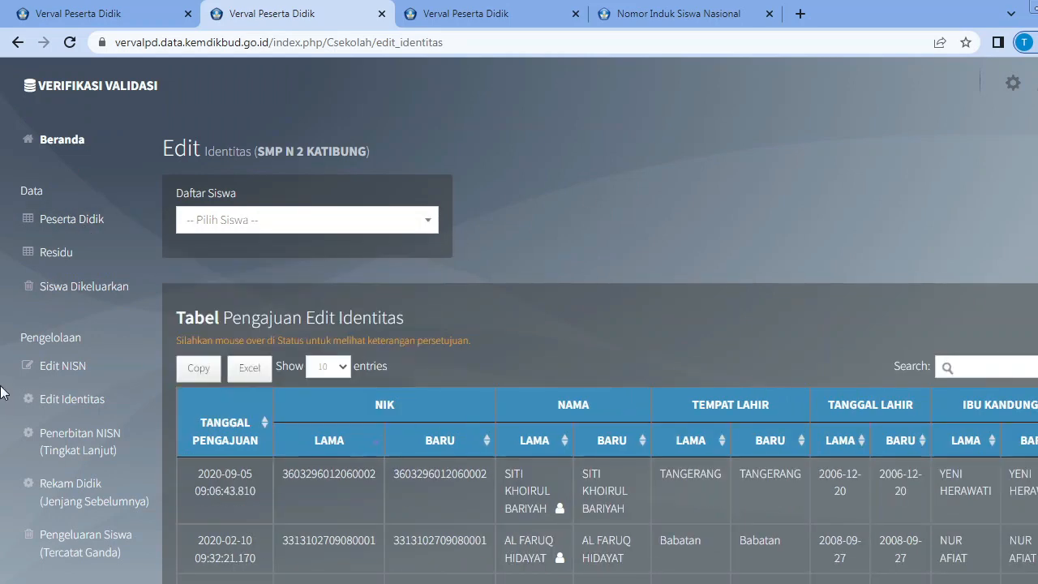
scroll(54, 290, down, 3)
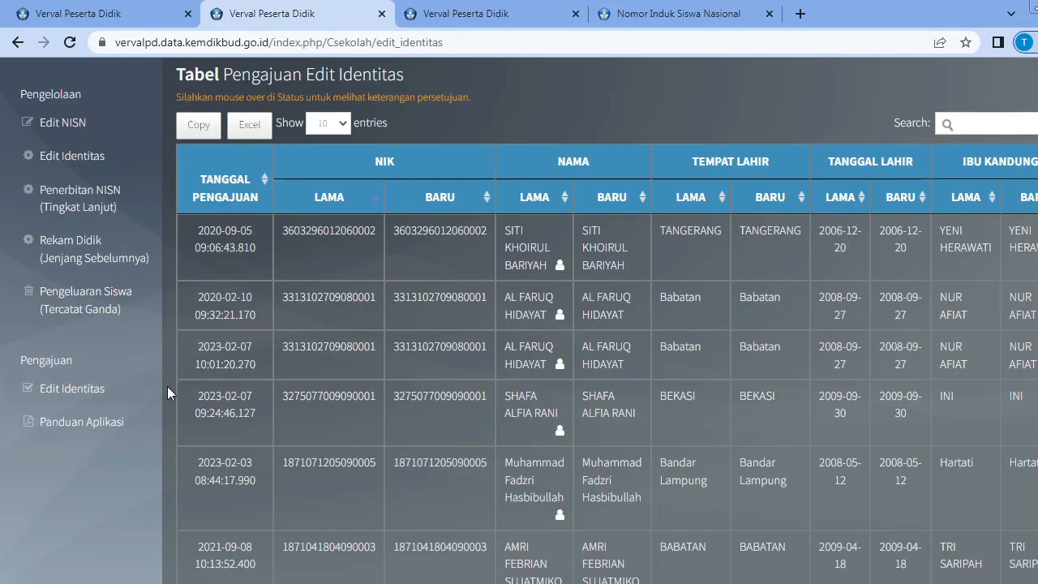
click(92, 391)
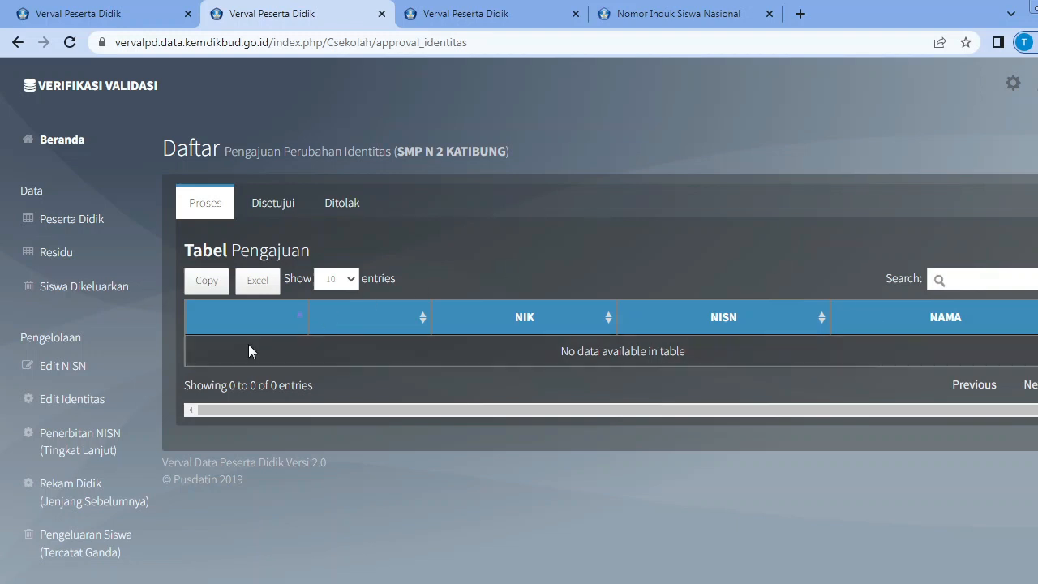
scroll(122, 373, down, 1)
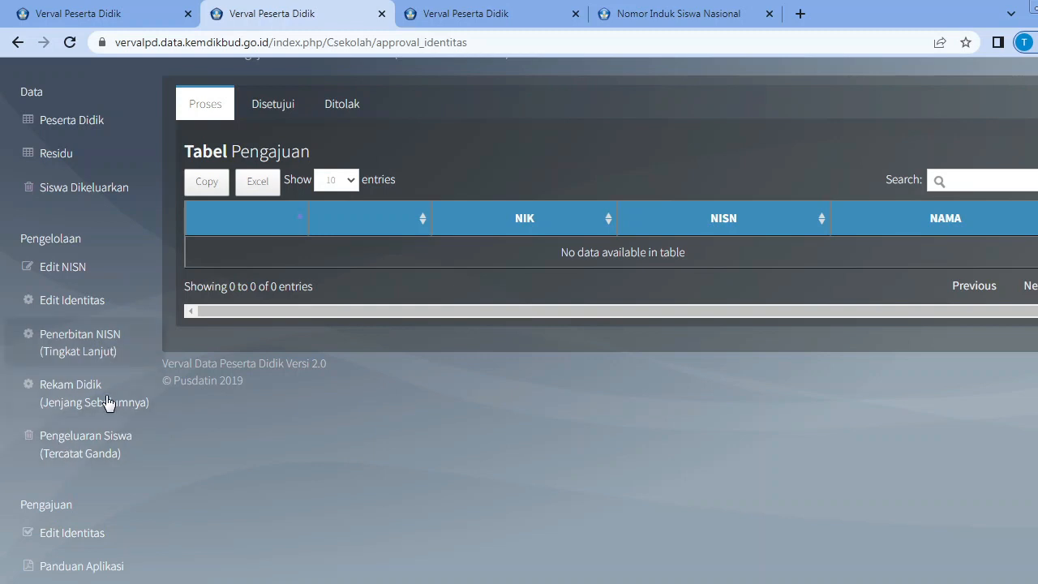
View the Residu student list, and open Penerbitan NISN (Tingkat Lanjut) to review its criteria and Tabel Pengajuan Unggah Ijasah.
scroll(109, 403, up, 1)
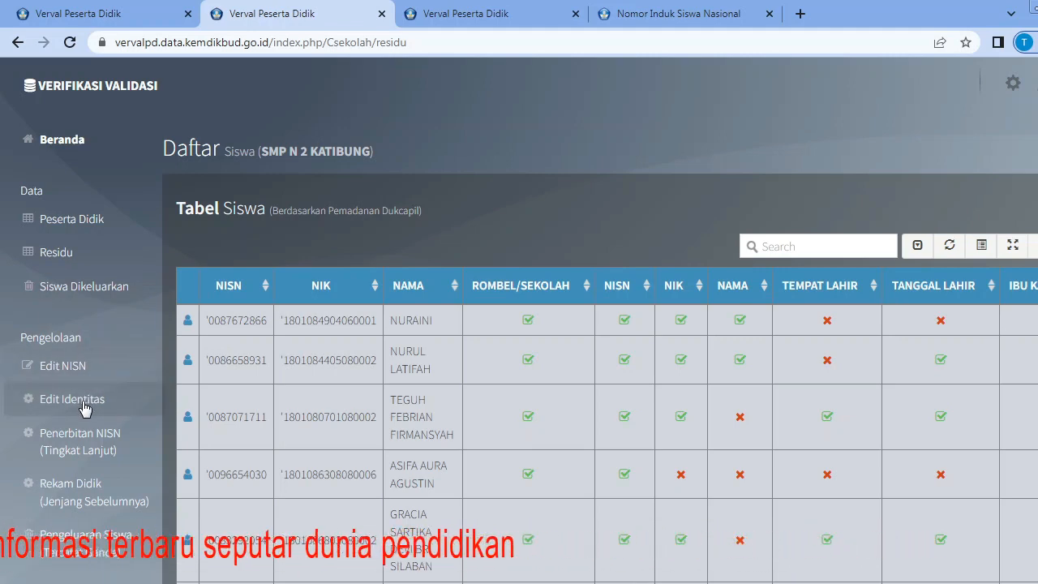
scroll(148, 341, down, 1)
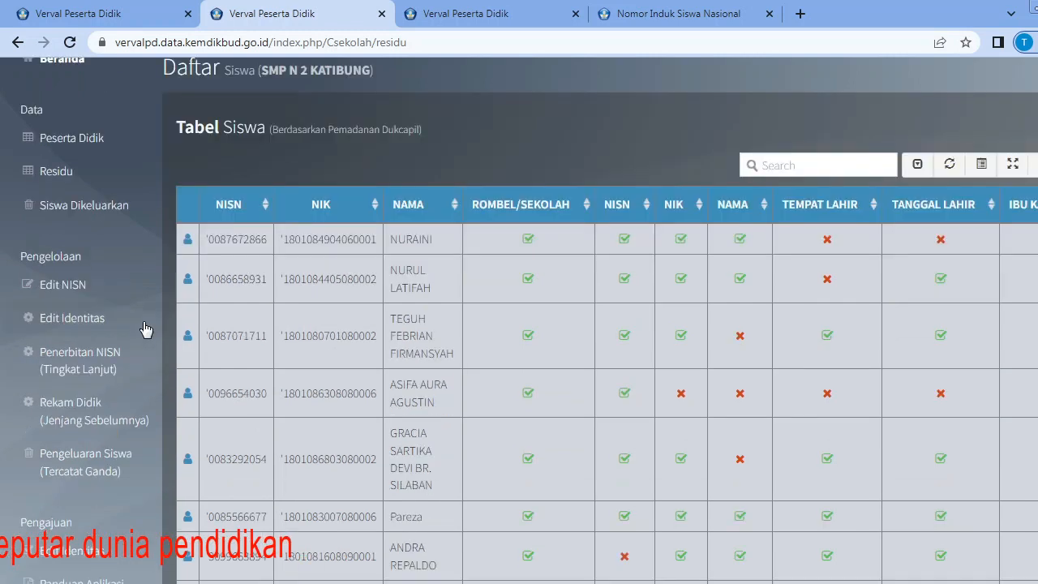
click(103, 374)
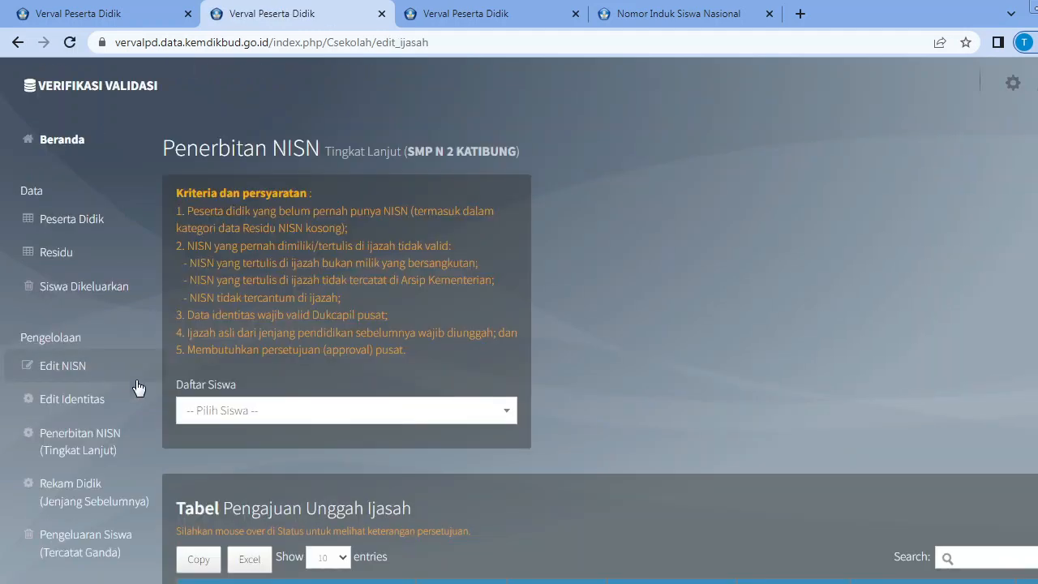
scroll(144, 386, down, 3)
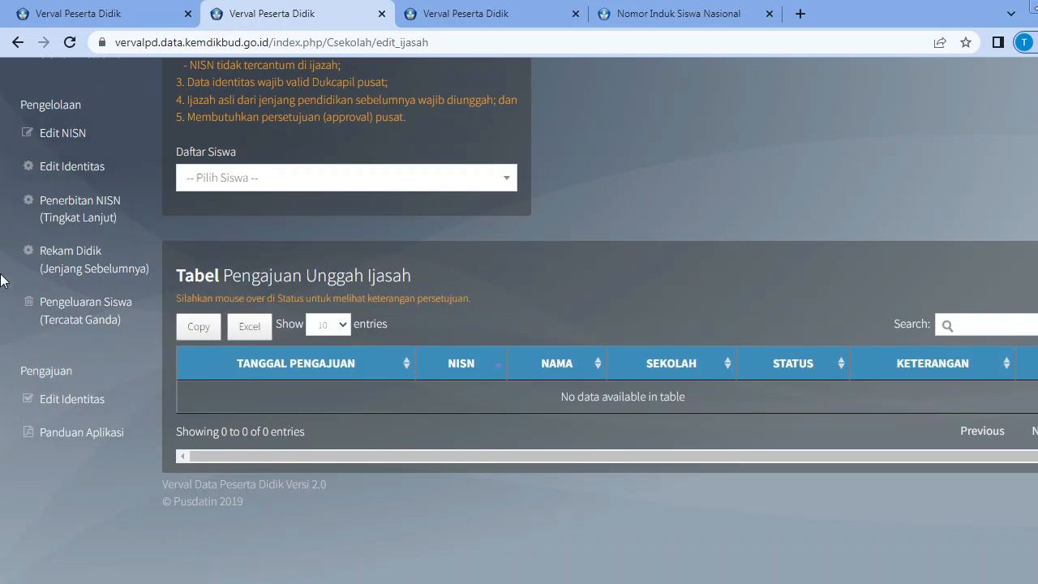
Open Rekam Didik (Jenjang Sebelumnya) and review its criteria and the Tabel Pengajuan Rekam Didik.
click(102, 276)
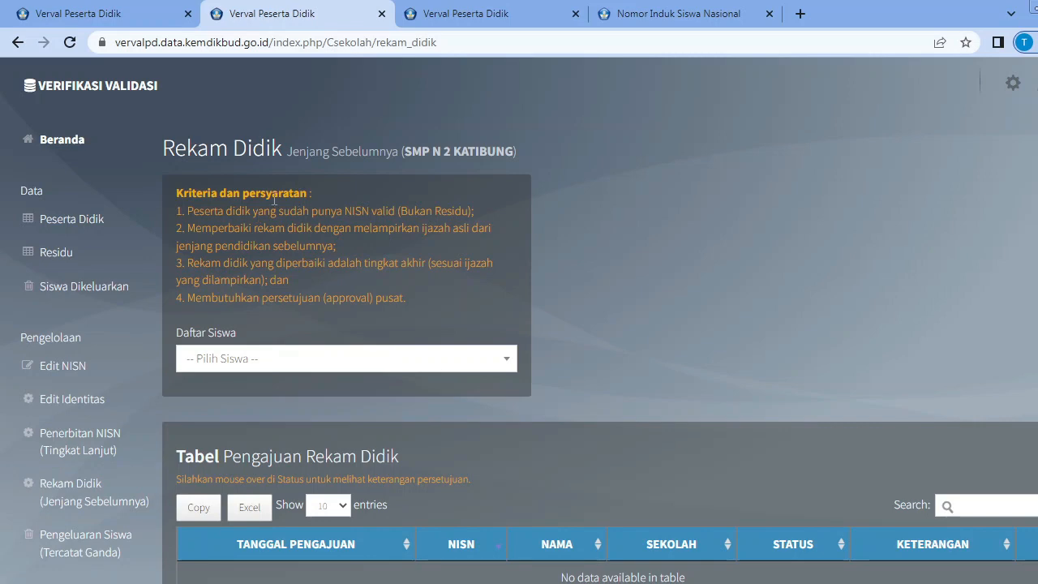
scroll(401, 344, down, 3)
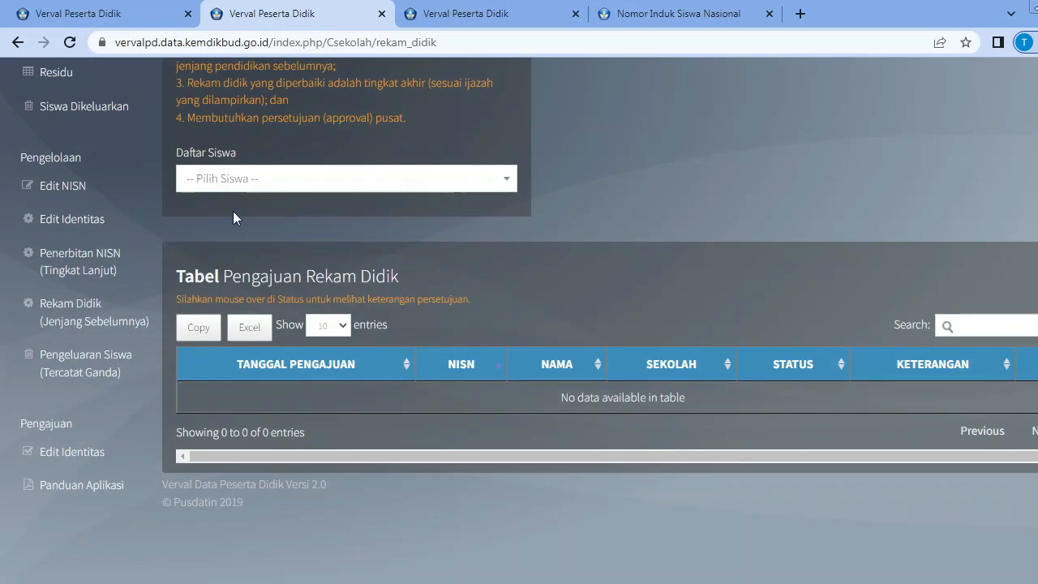